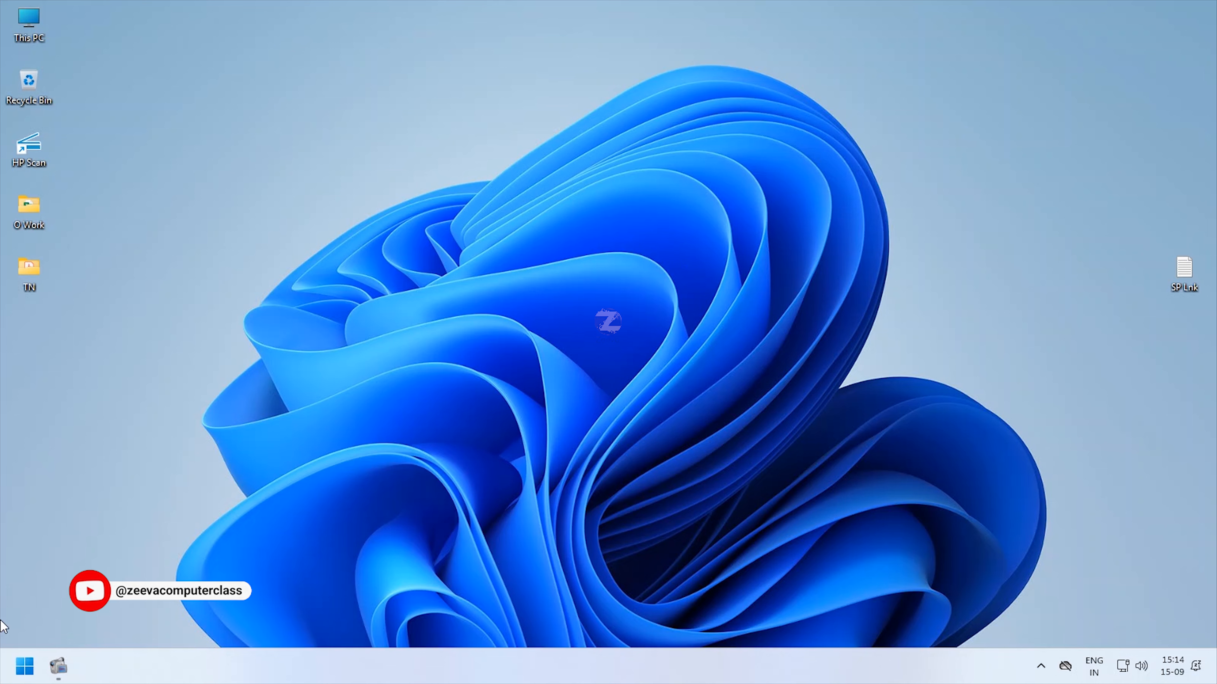
Open Paint and draw a large circle about 455 px across near the middle of the canvas as the head
left_click(24, 671)
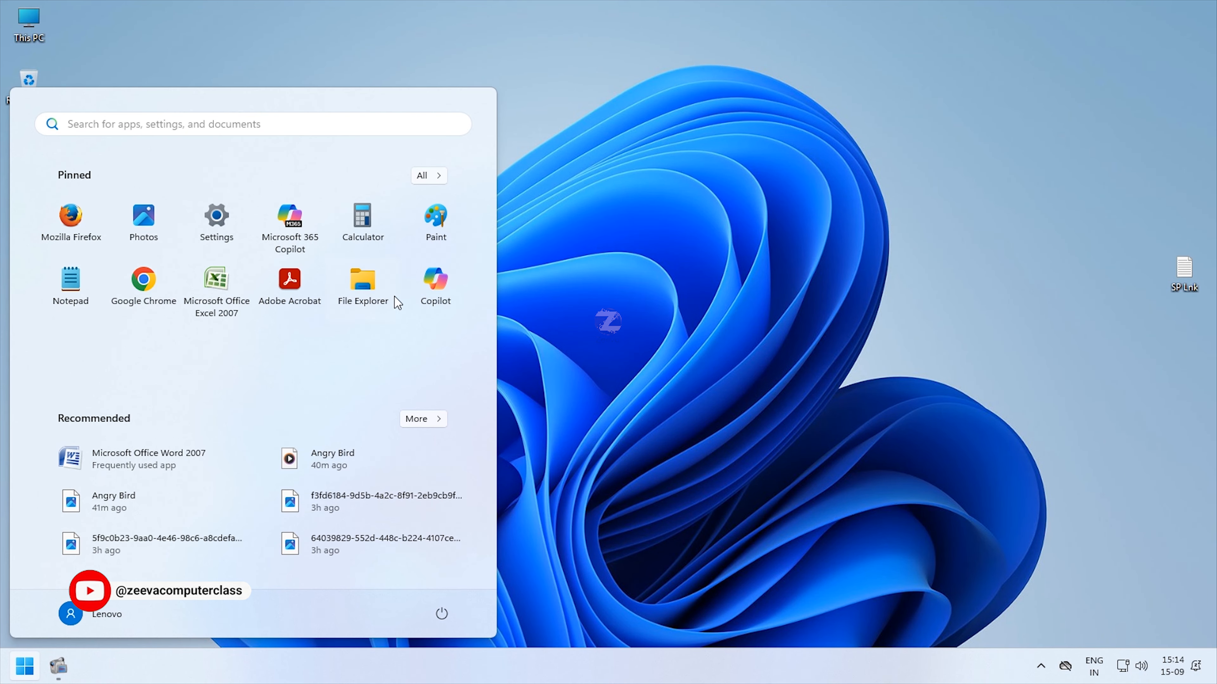
left_click(440, 220)
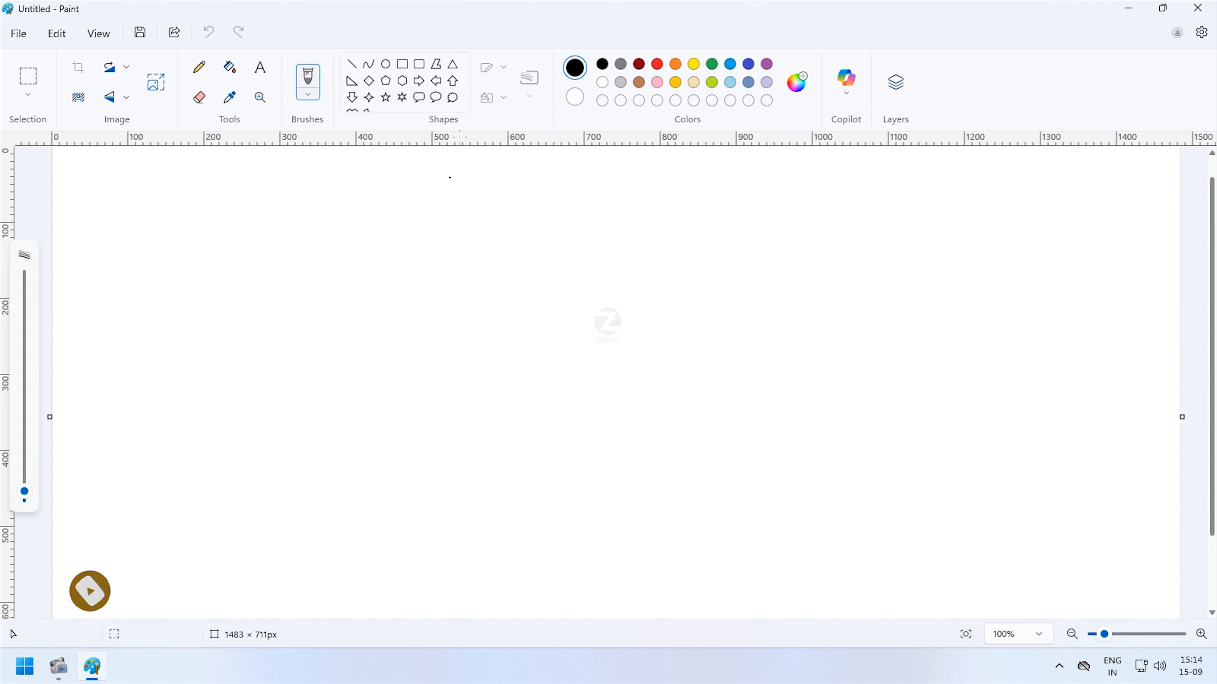
left_click(389, 65)
mouse_move(461, 239)
left_mouse_down()
mouse_move(760, 581)
mouse_move(809, 619)
left_mouse_up()
left_click_drag(671, 421, 652, 413)
left_click(397, 195)
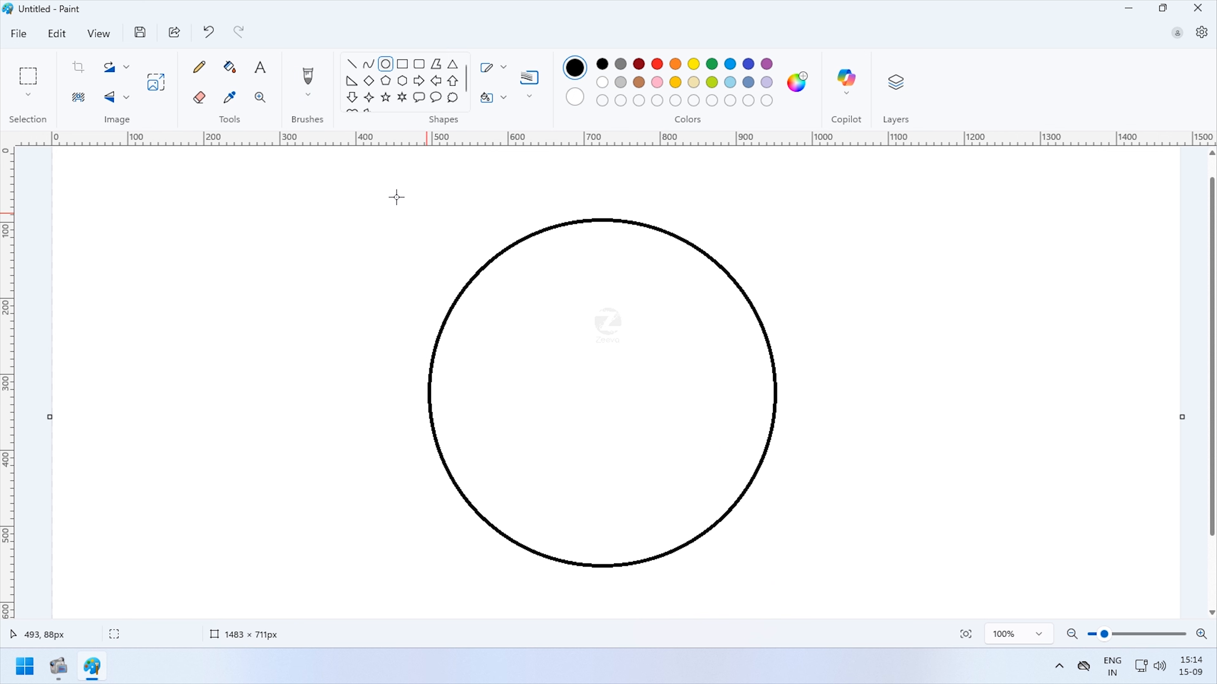
Draw a circle about 198 px across overlapping the head's upper-left edge as an ear
left_click_drag(363, 175, 532, 326)
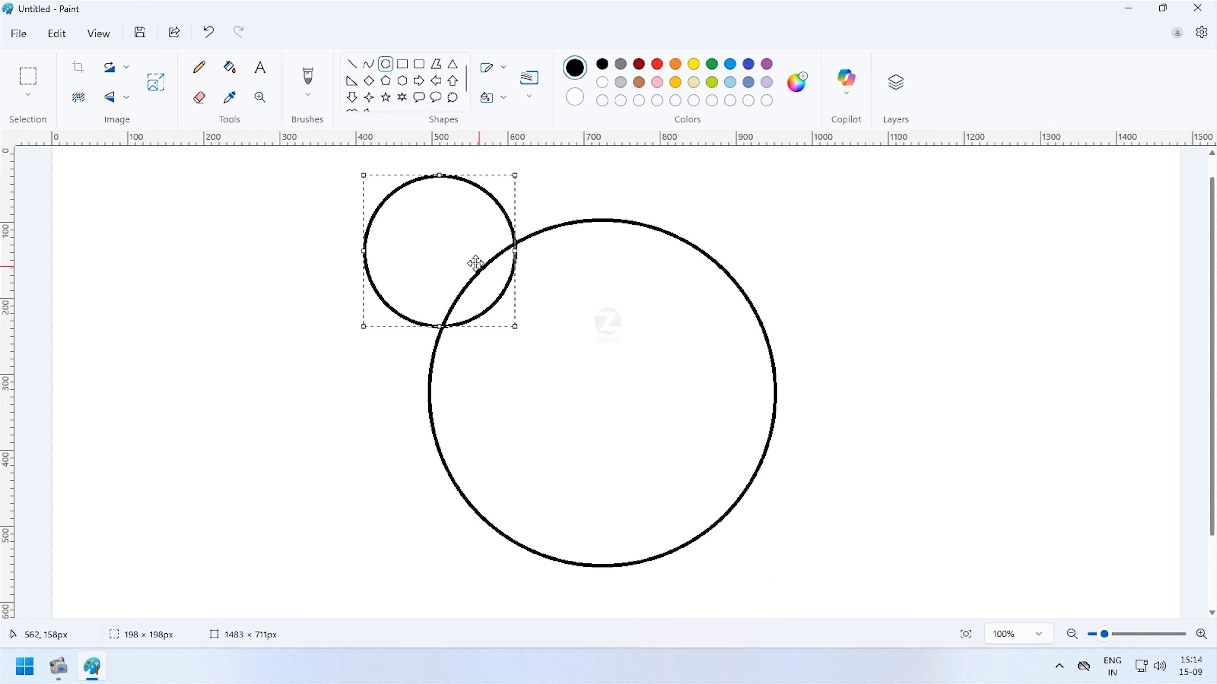
left_click_drag(475, 264, 465, 255)
left_click(857, 268)
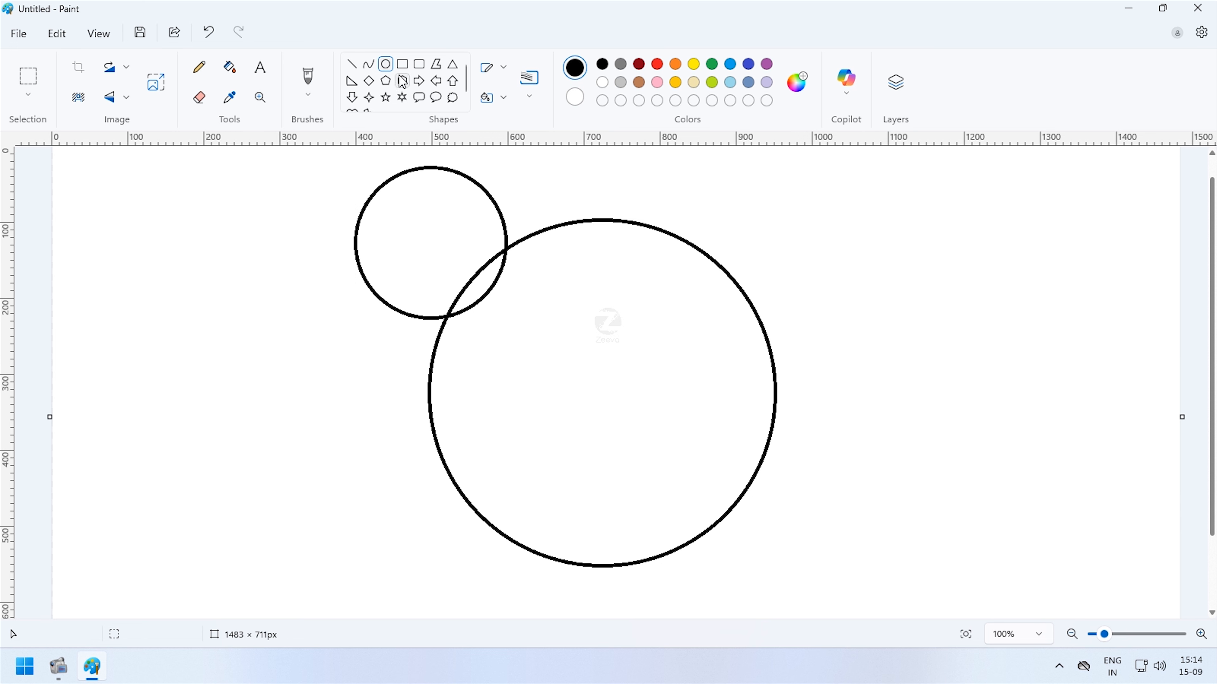
Draw a curve from the head's upper middle down its left inside, bowed outward to touch the ear, as the face contour
left_click(368, 66)
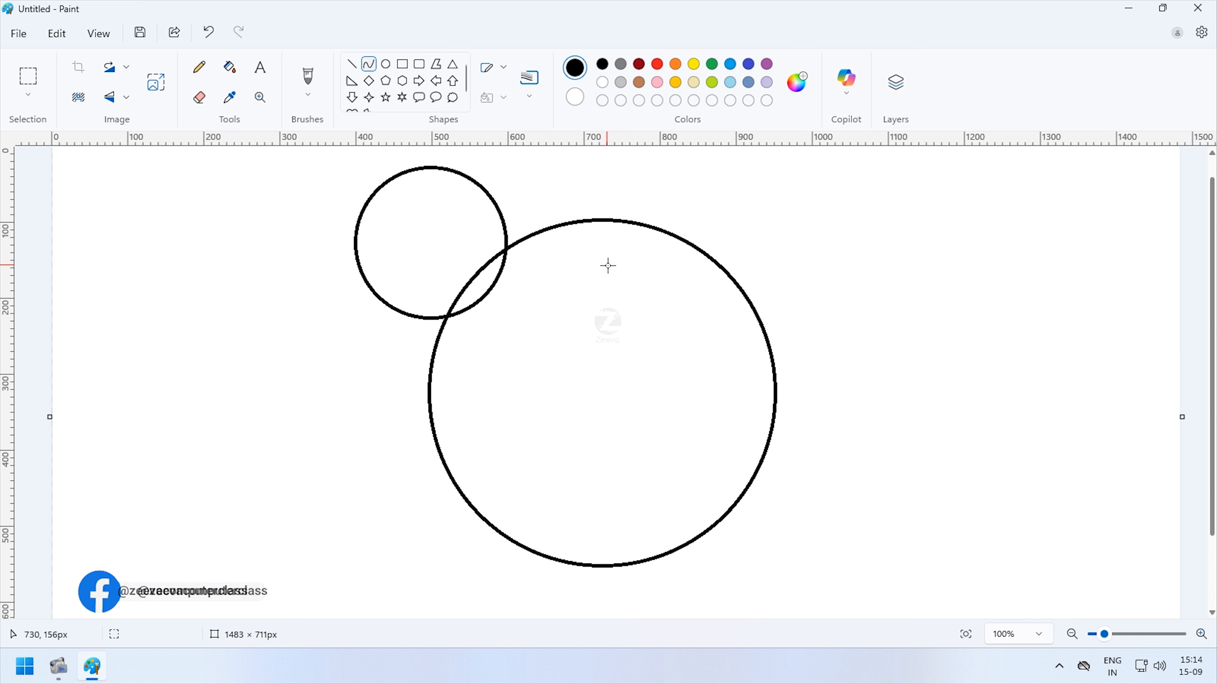
left_click_drag(607, 265, 496, 451)
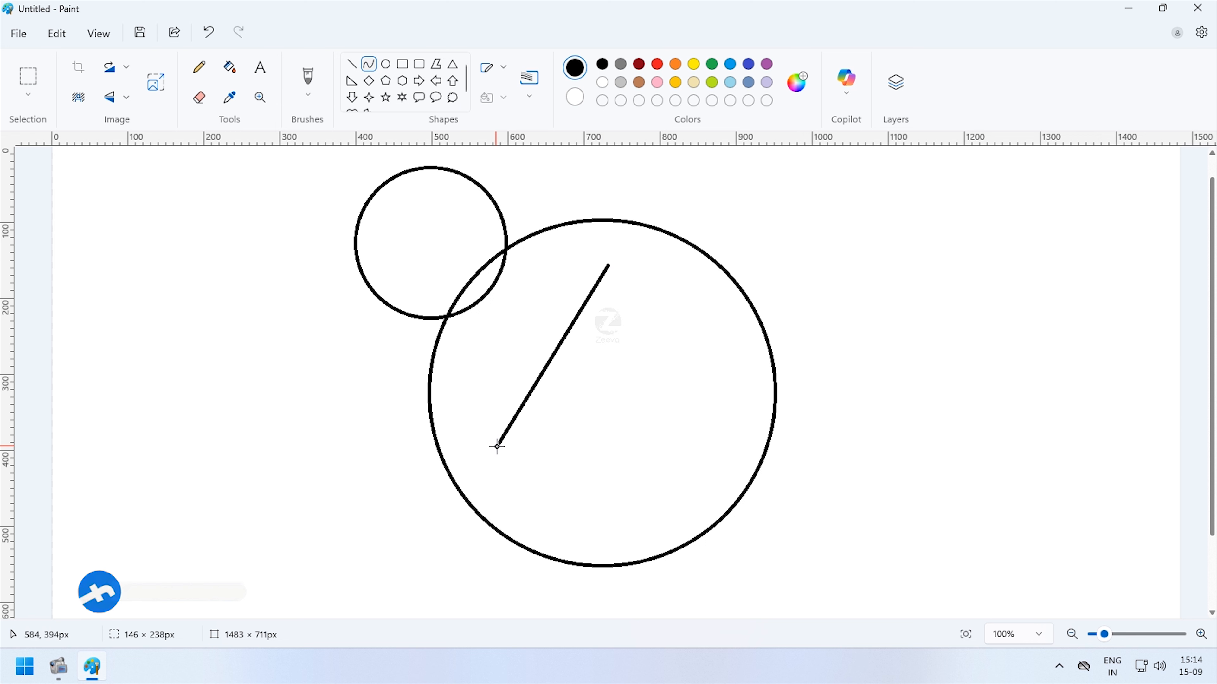
left_click_drag(559, 349, 572, 220)
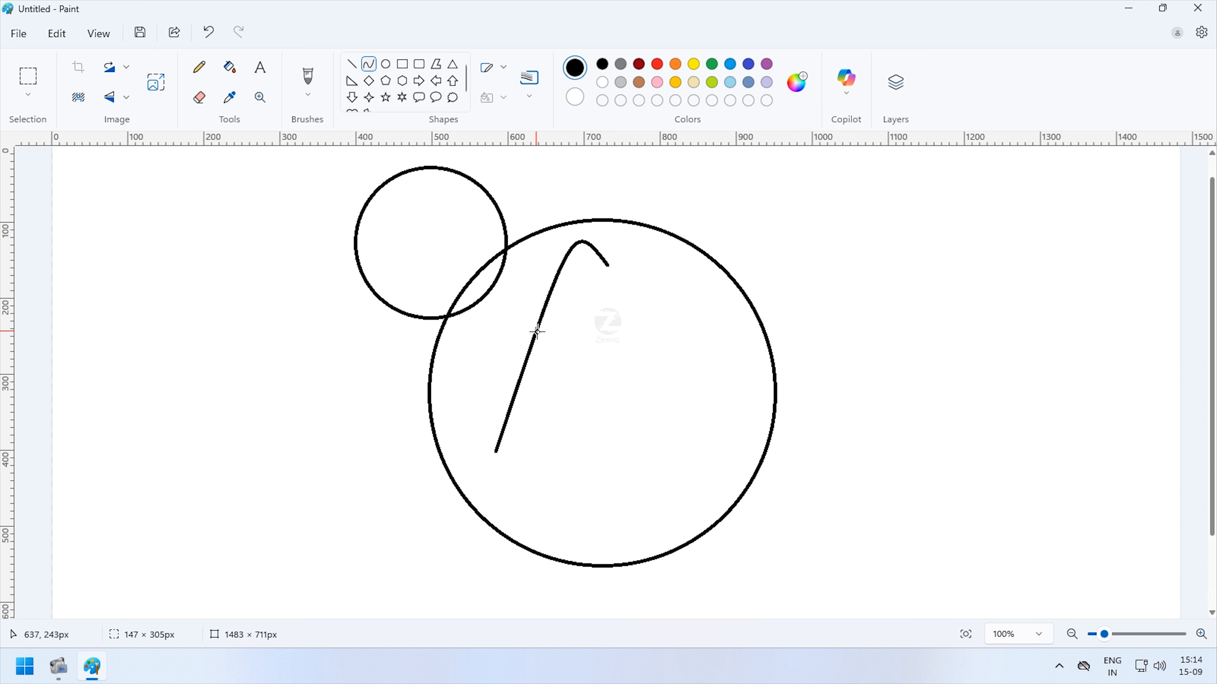
left_click_drag(538, 334, 402, 274)
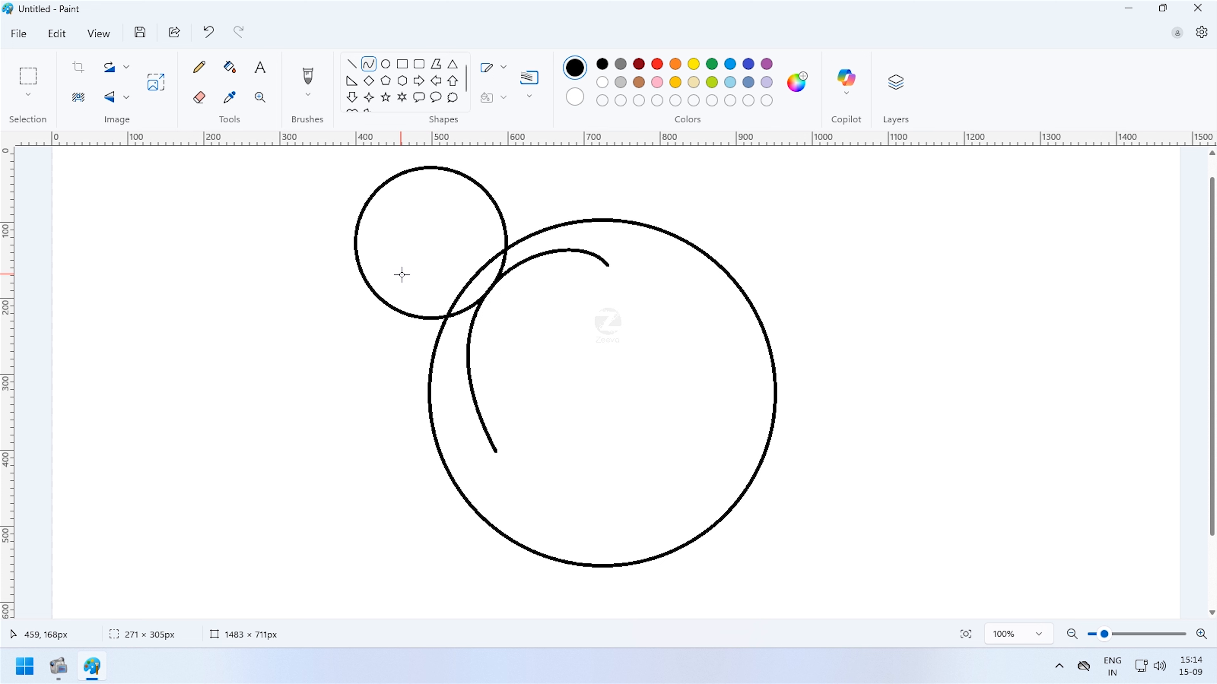
left_click_drag(401, 275, 402, 274)
left_click(817, 275)
Draw a rounded cheek curve from the face contour's lower end, bulging outside the head and ending near its bottom edge
scroll(803, 348, "down", 3)
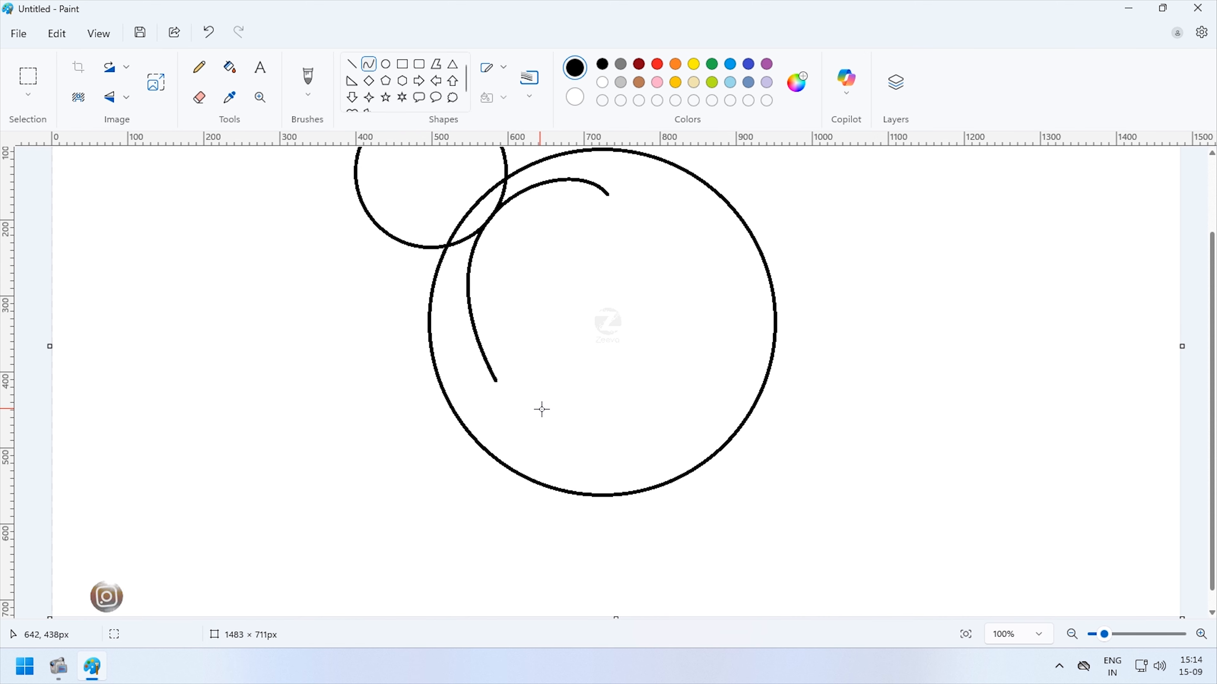
scroll(527, 422, "up", 3)
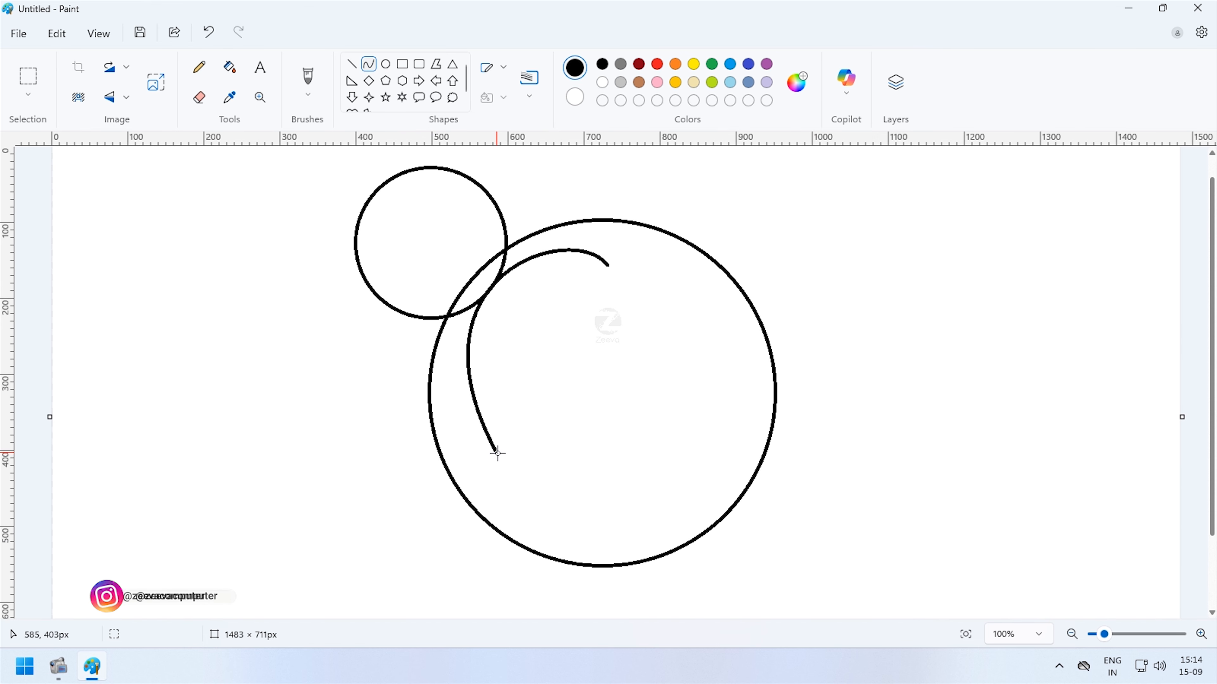
left_click_drag(497, 453, 529, 561)
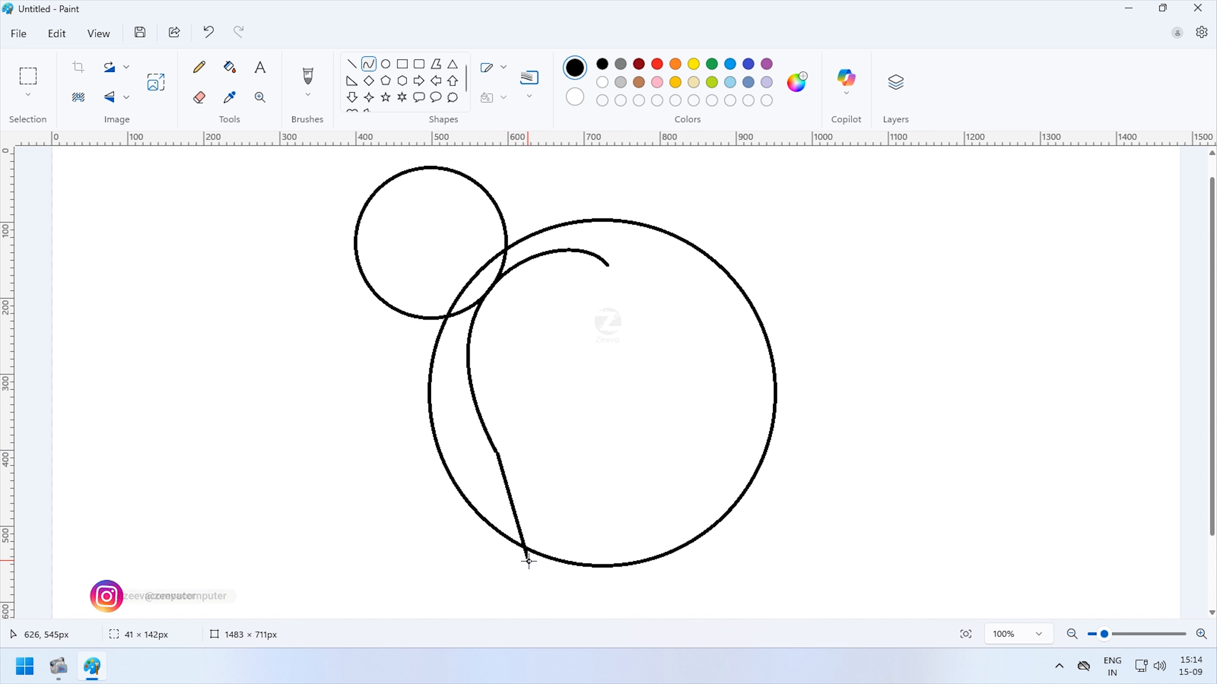
left_click_drag(515, 510, 384, 410)
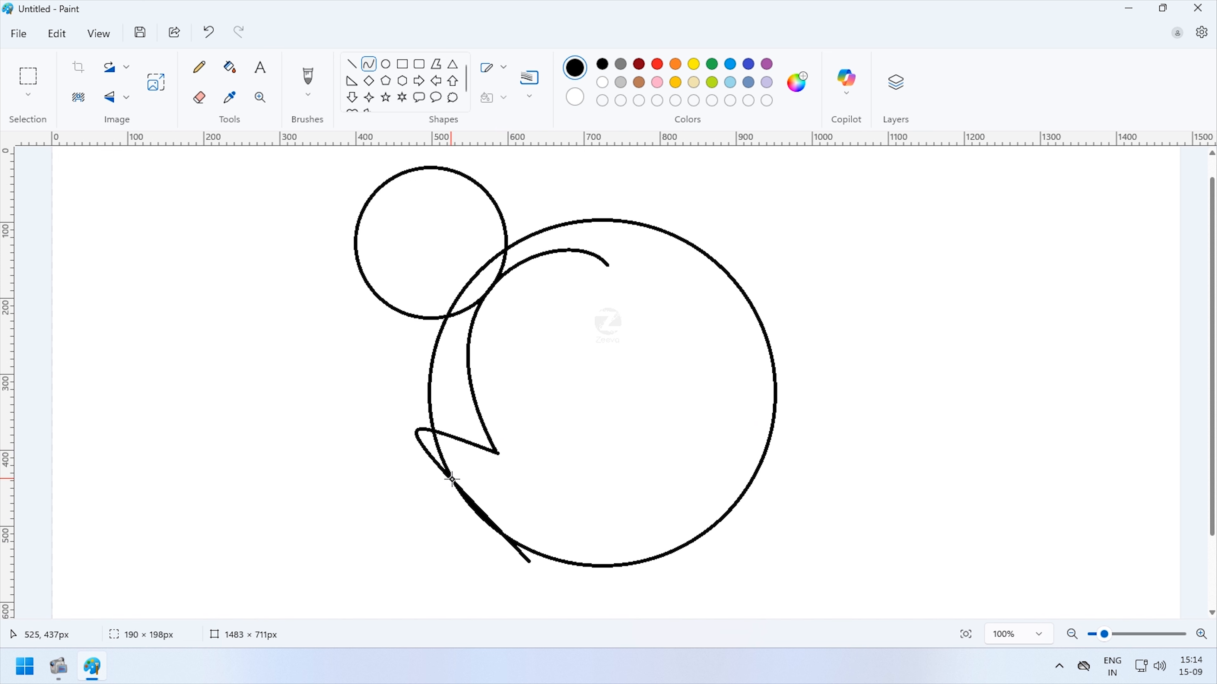
left_click_drag(452, 479, 372, 541)
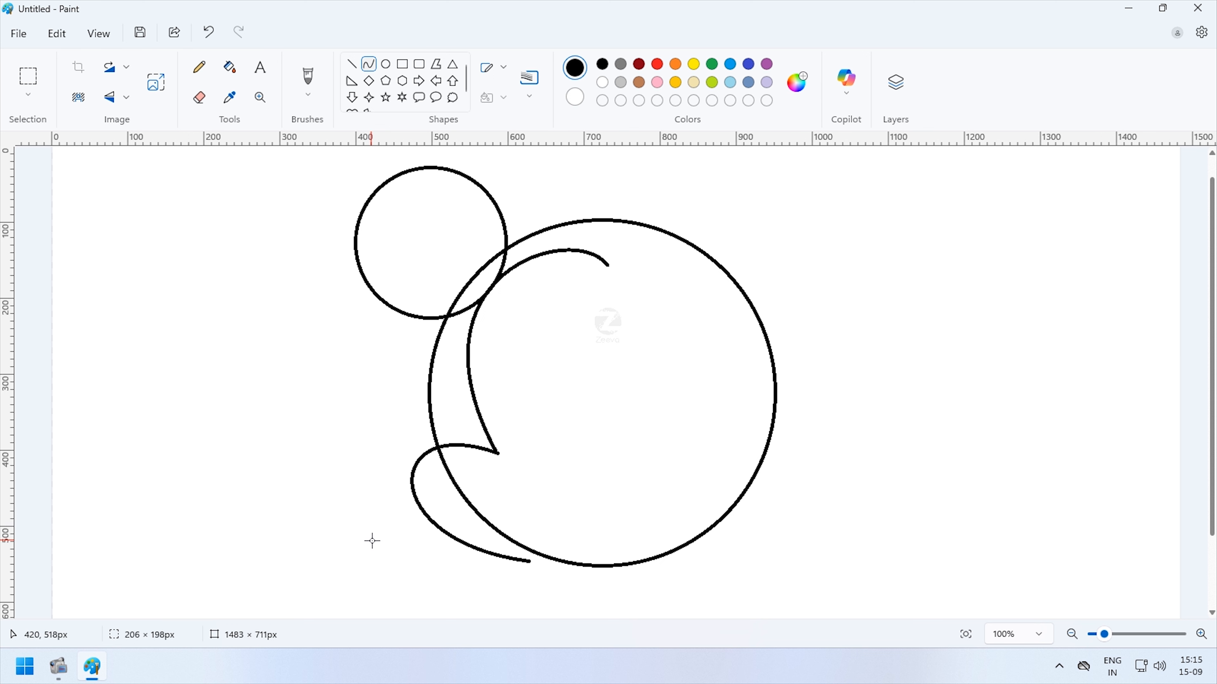
left_click_drag(372, 541, 372, 540)
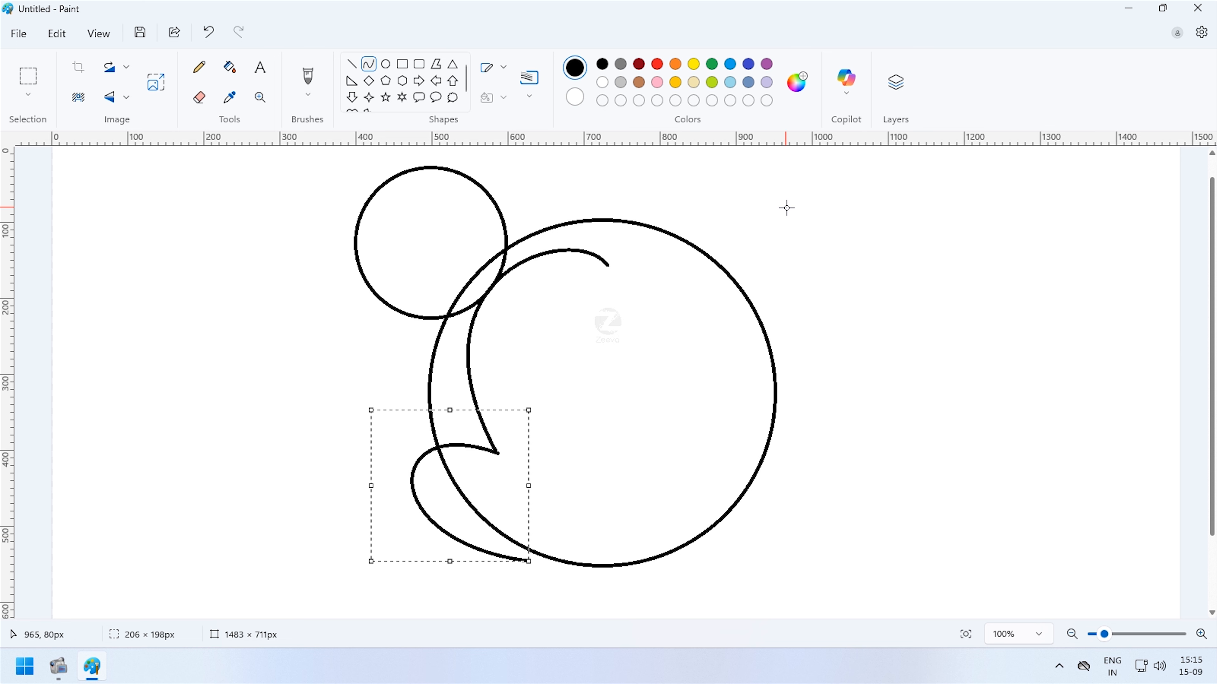
Select the right half of the head, an area of about 360 × 542 px, and delete it
left_click(28, 79)
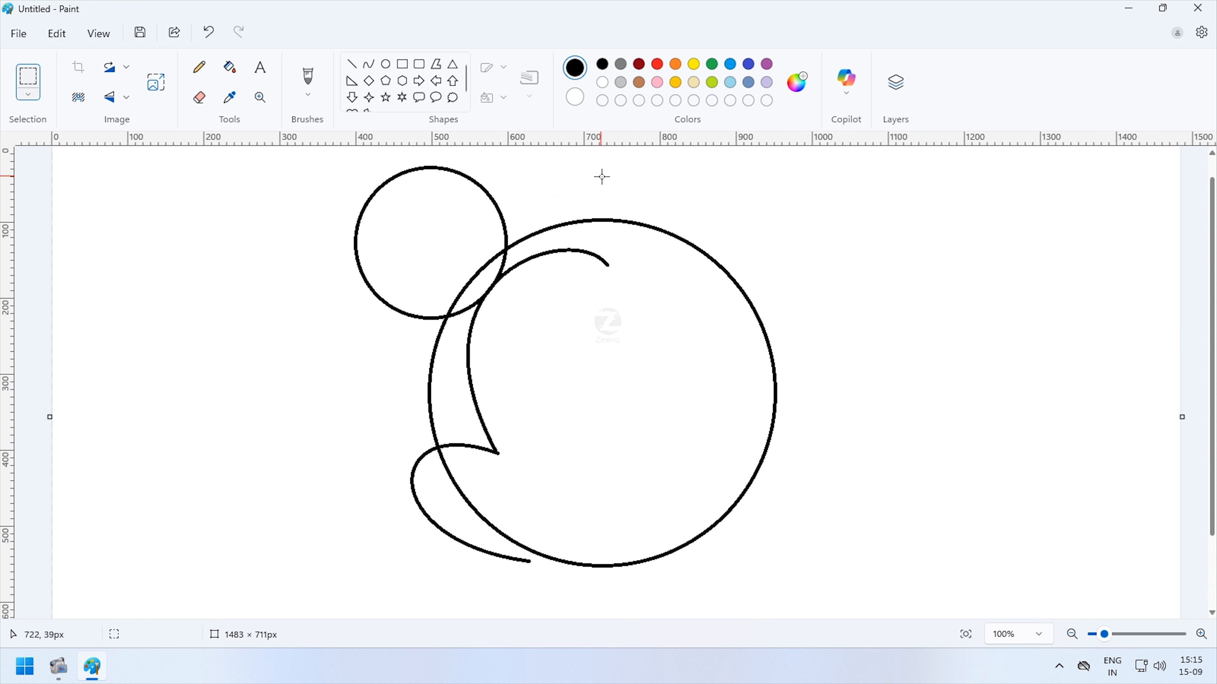
left_click_drag(602, 177, 876, 589)
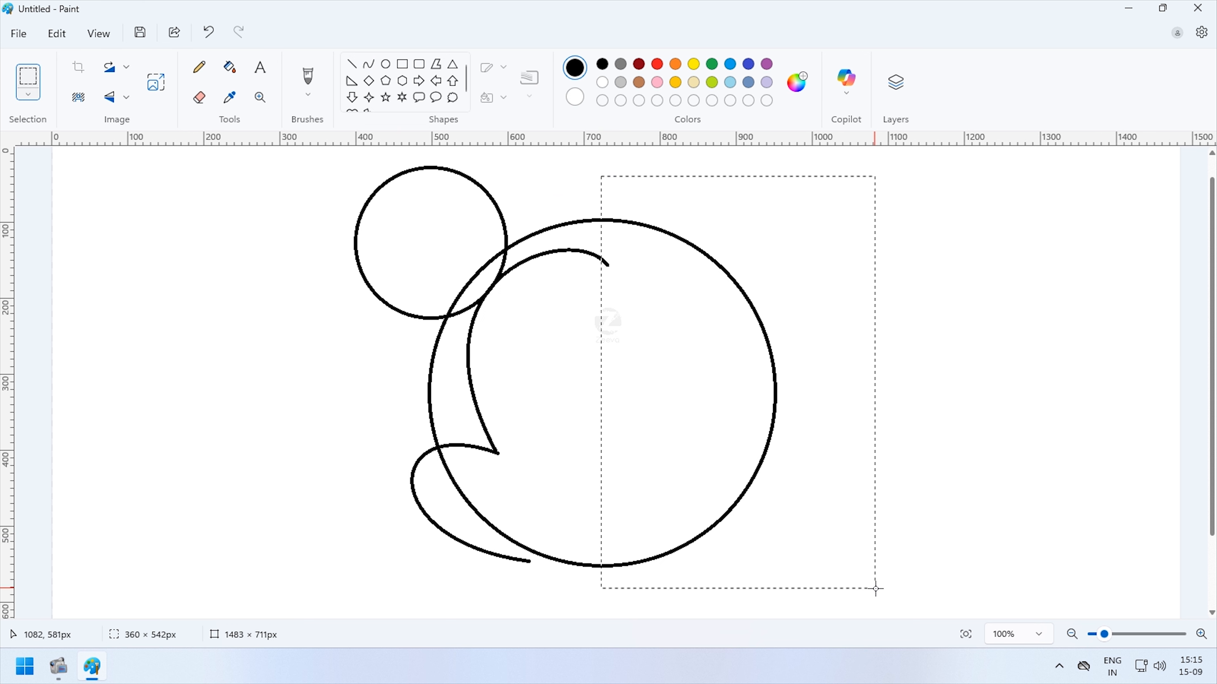
key("Delete")
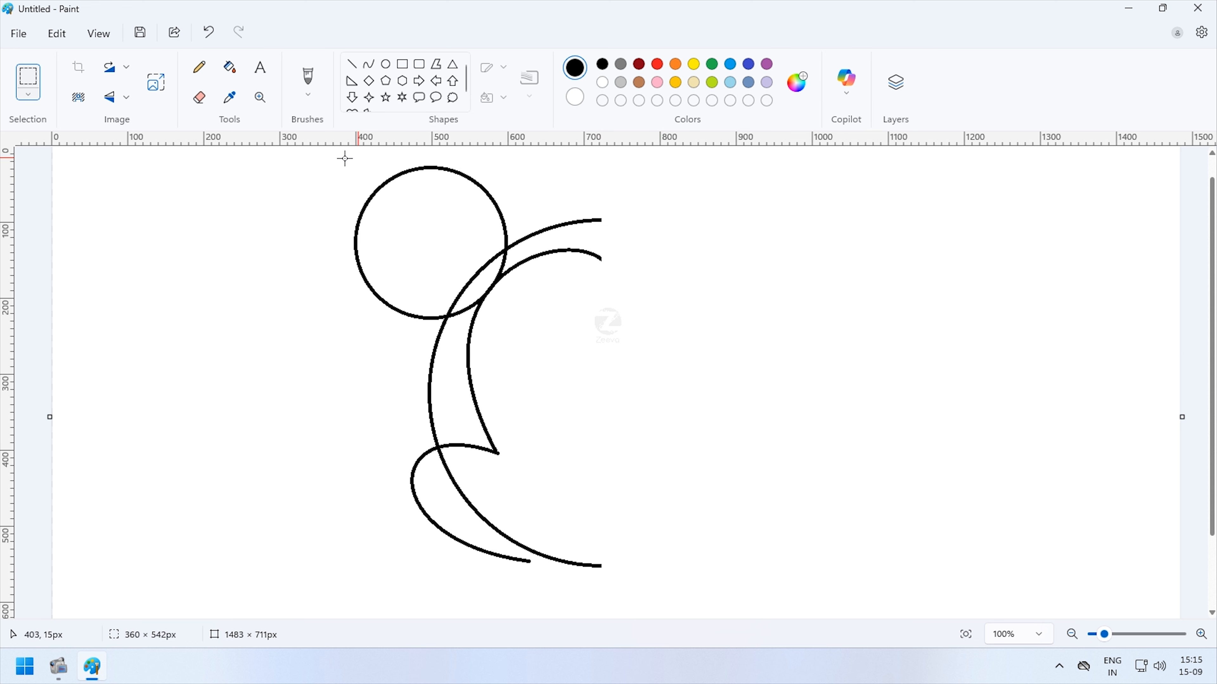
Copy the remaining left half, flip the copy horizontally and align it at the centre to complete a symmetrical head
mouse_move(326, 156)
left_mouse_down()
mouse_move(615, 563)
mouse_move(603, 583)
left_mouse_up()
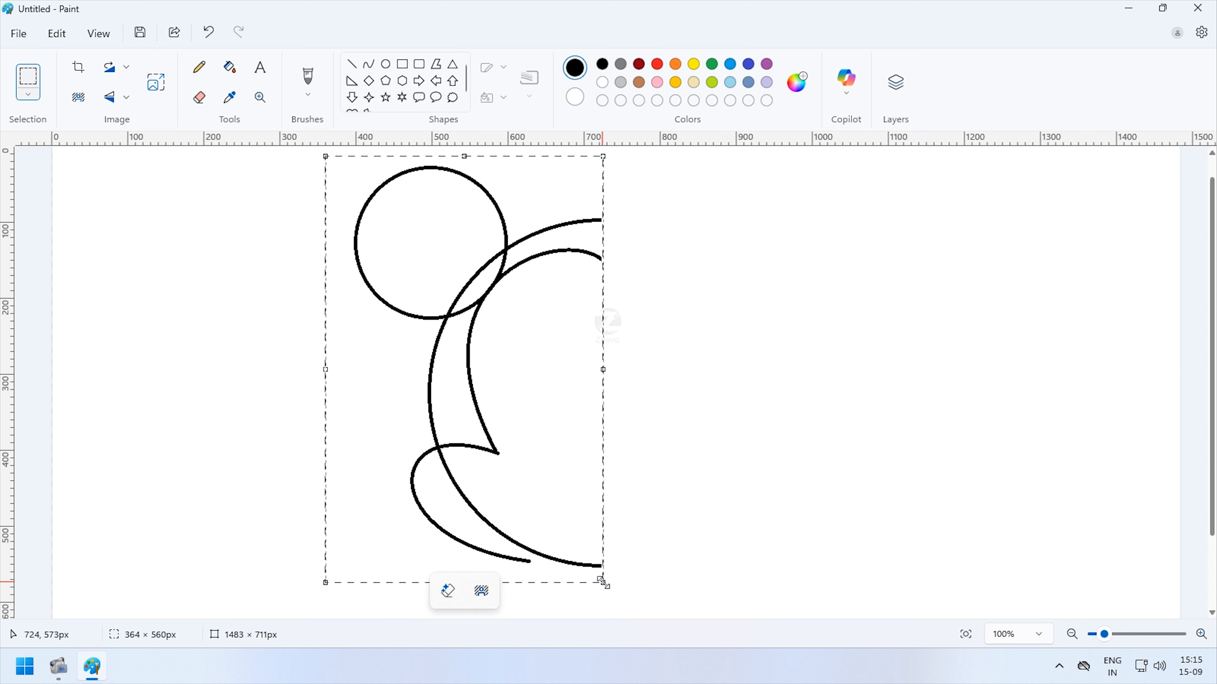
key("ctrl+c")
key("ctrl+v")
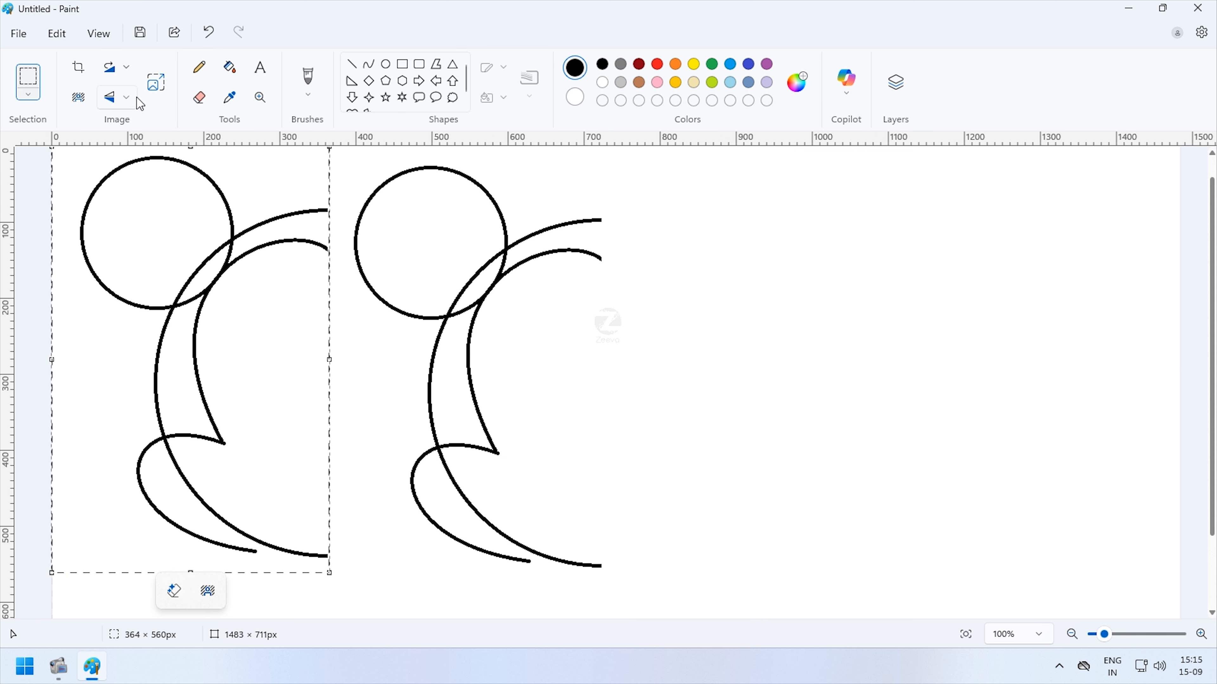
left_click(123, 102)
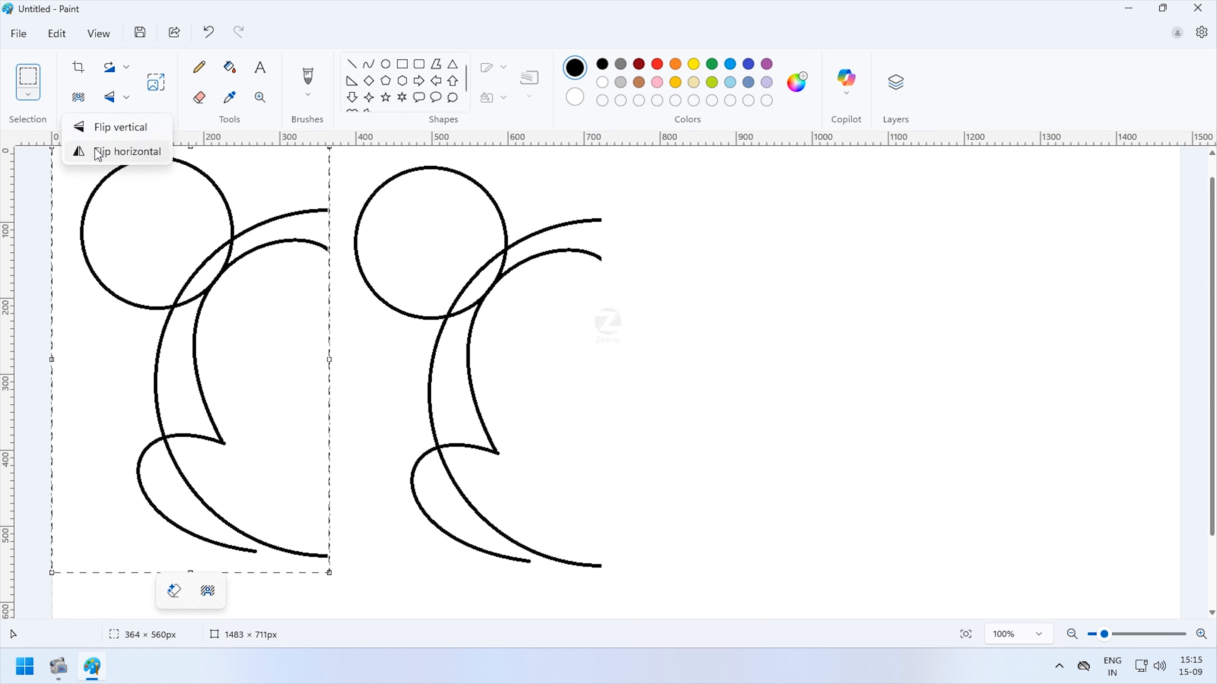
left_click(113, 152)
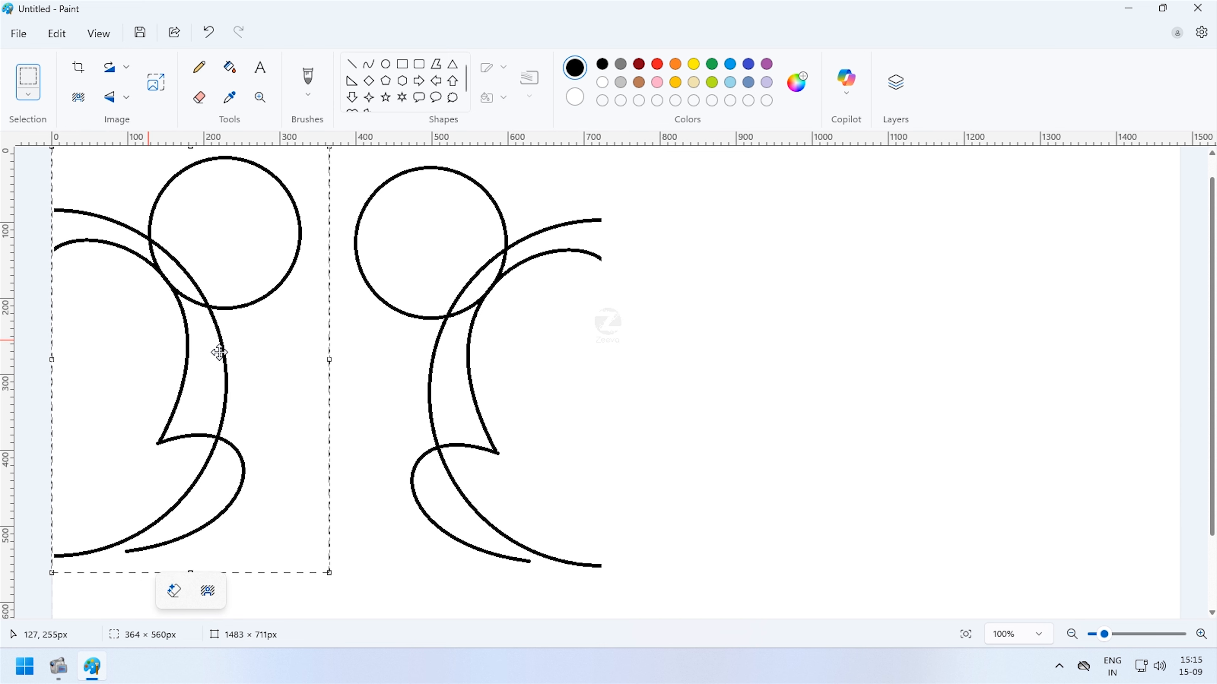
left_click_drag(220, 348, 694, 351)
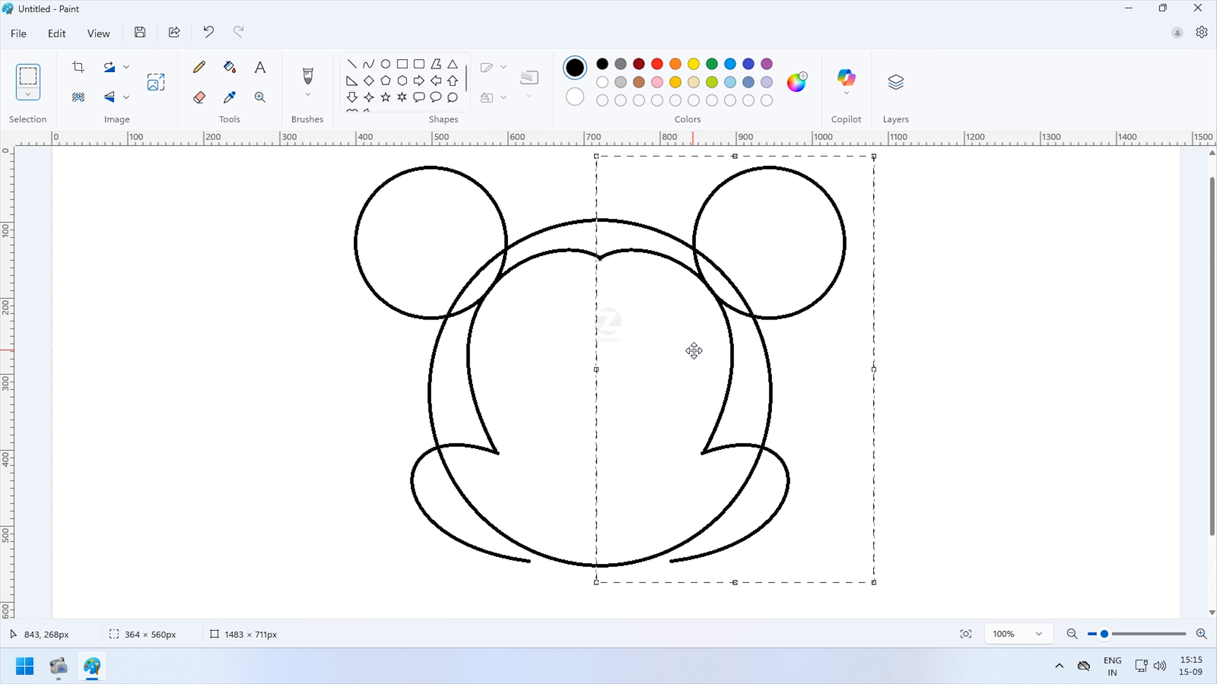
left_click_drag(694, 351, 694, 351)
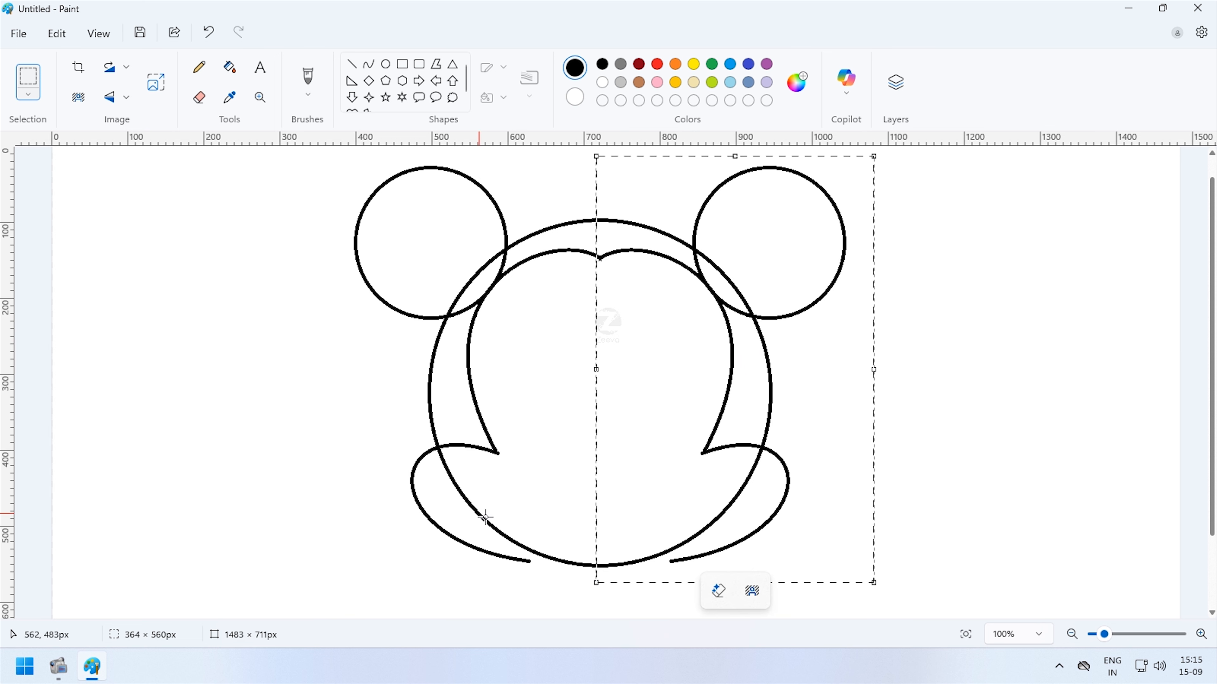
left_click(982, 352)
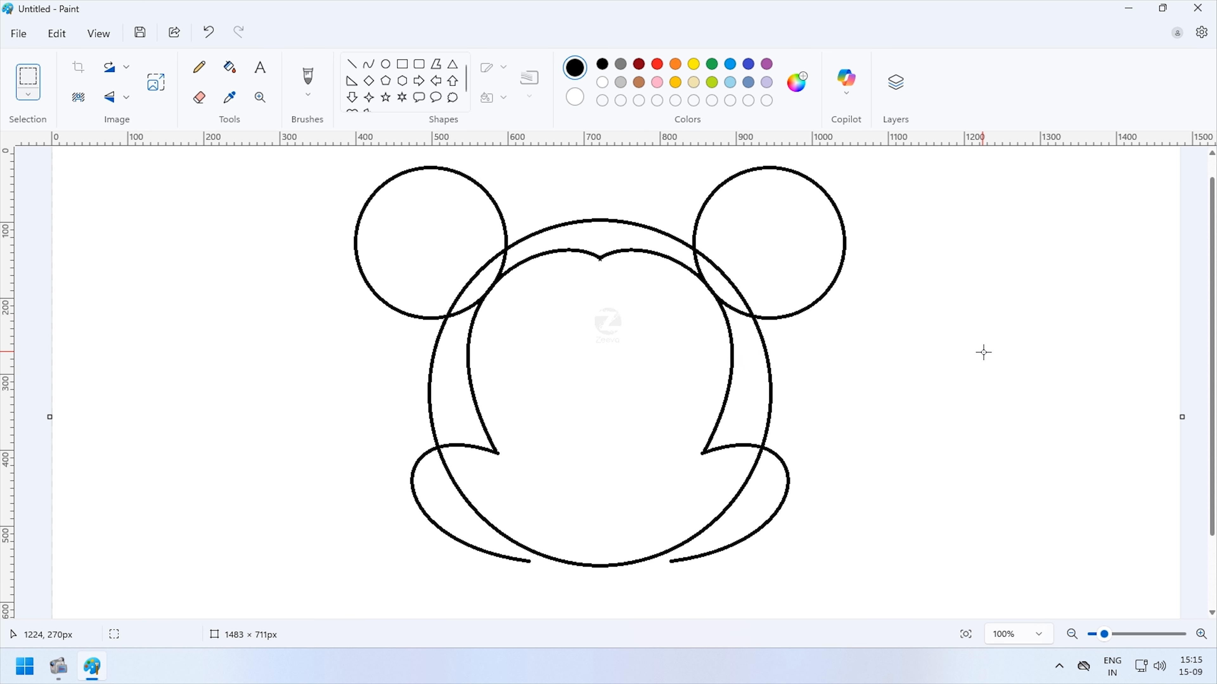
Erase the head circle's lower arc inside and between the cheeks, adjusting the eraser size and keeping the cheek outlines
left_click(210, 107)
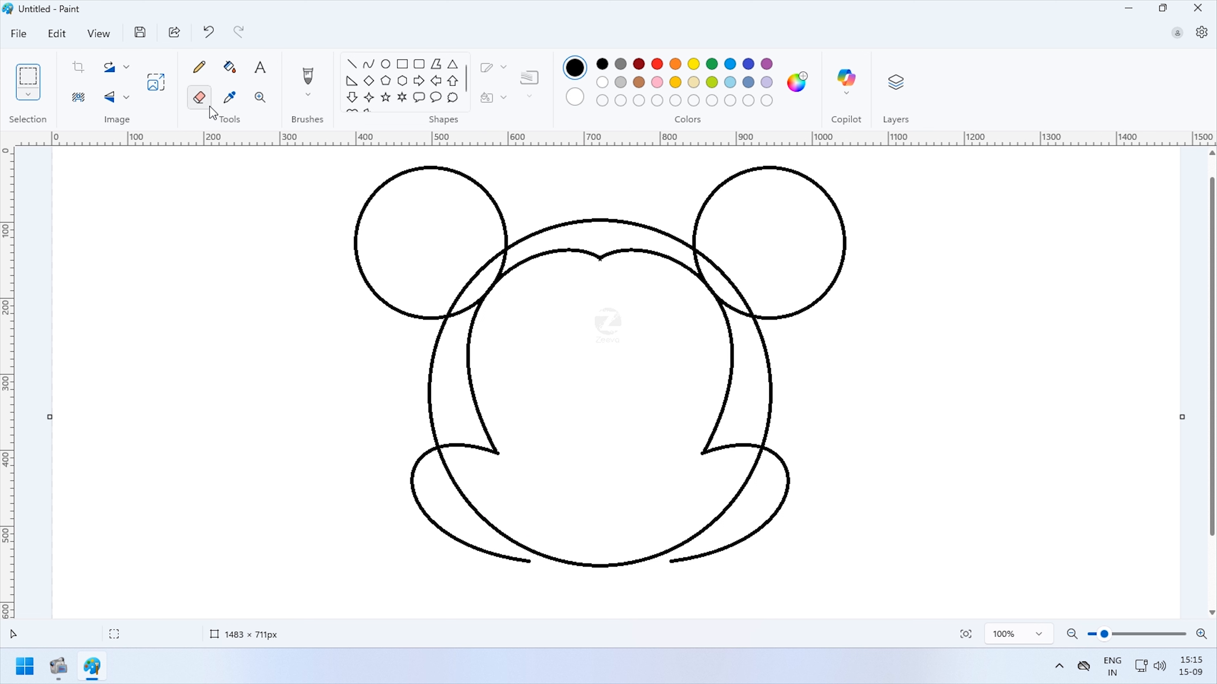
left_click(214, 98)
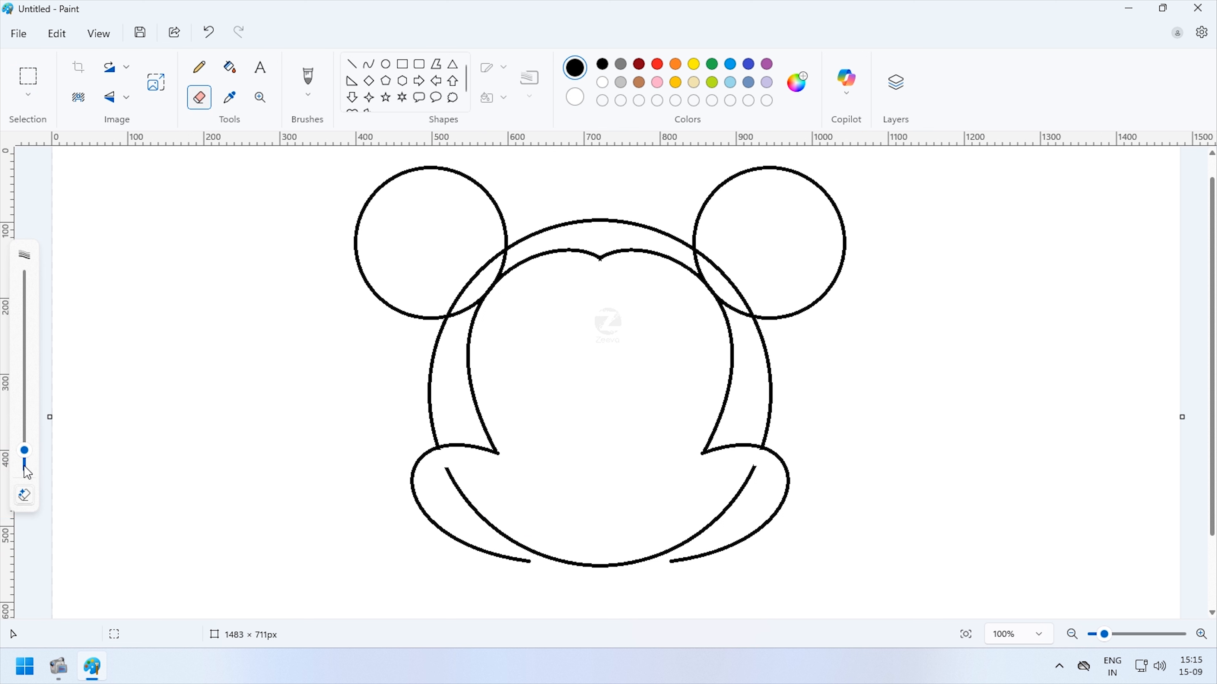
left_click_drag(25, 452, 25, 403)
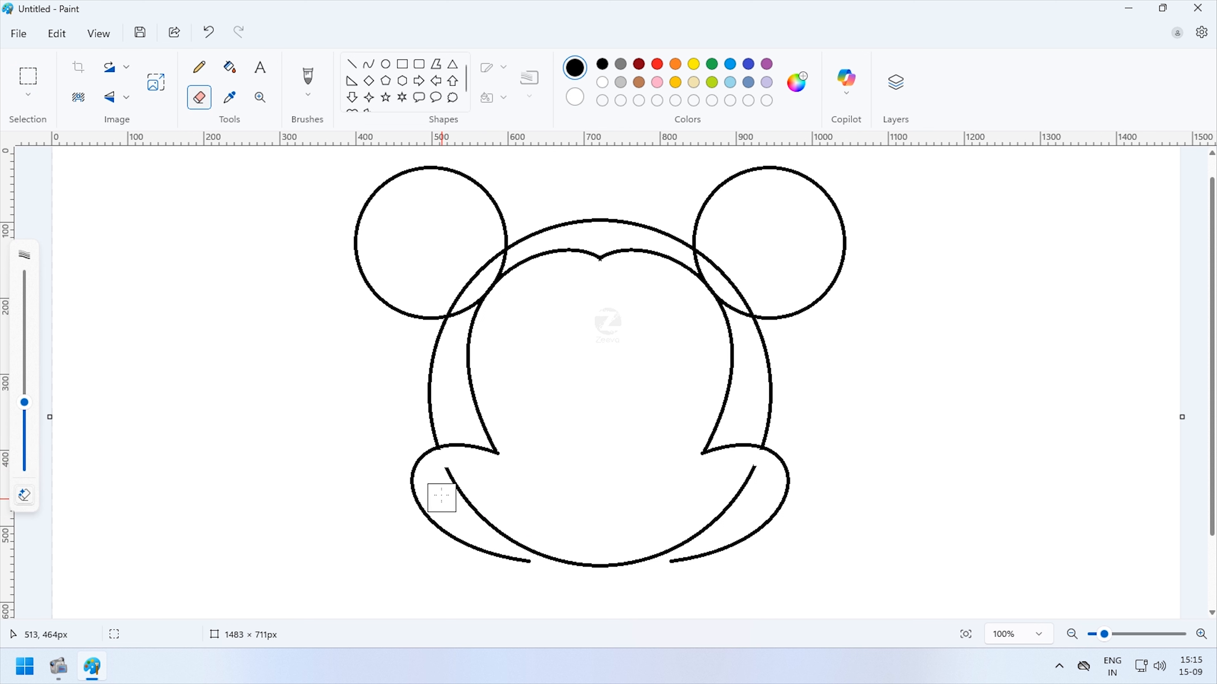
mouse_move(440, 497)
left_mouse_down()
mouse_move(448, 477)
mouse_move(513, 529)
mouse_move(606, 557)
mouse_move(662, 548)
mouse_move(676, 533)
left_mouse_up()
key("ctrl+z")
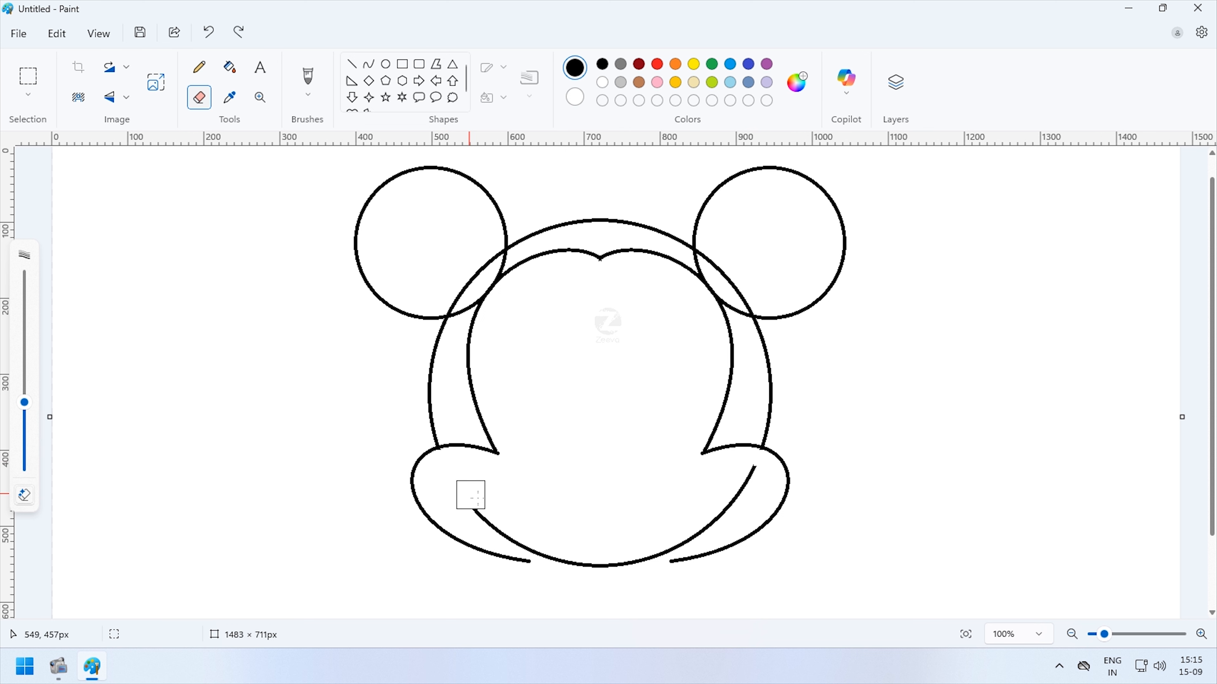
left_click_drag(509, 524, 580, 562)
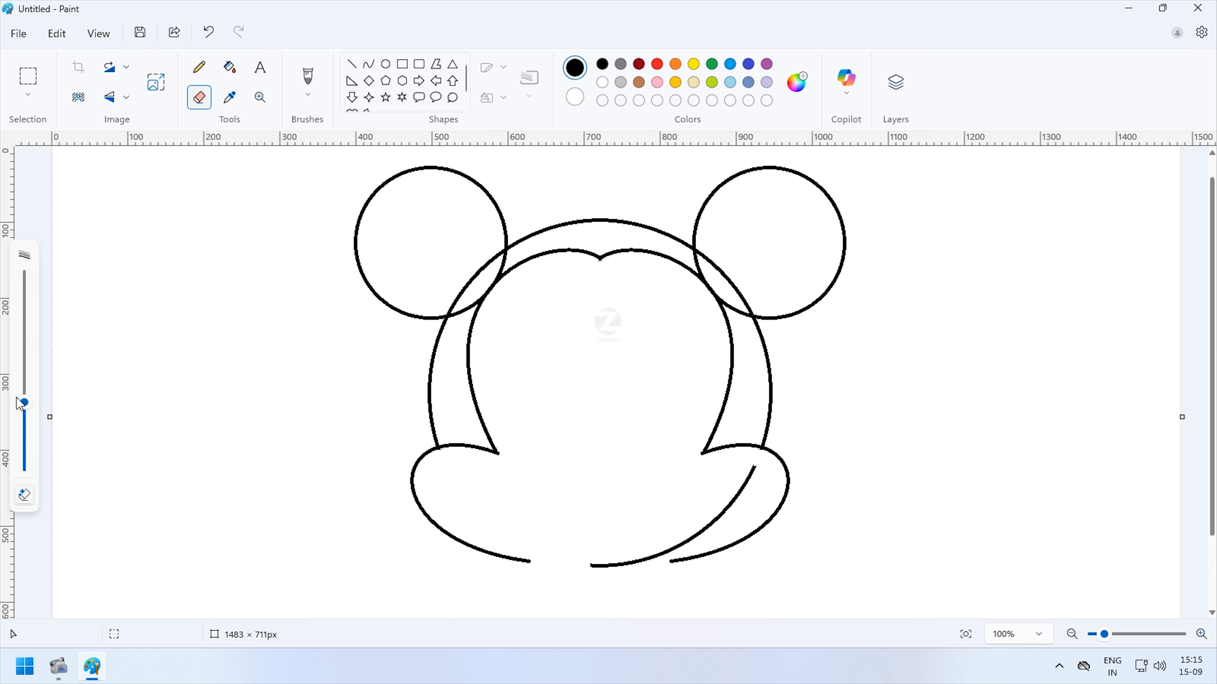
left_click_drag(25, 404, 25, 427)
mouse_move(590, 566)
left_mouse_down()
mouse_move(695, 535)
mouse_move(747, 474)
mouse_move(701, 479)
left_mouse_up()
Draw a downward-bowed chin curve about 221 px wide between the cheeks' lower ends and a smile curve about 370 px wide above it
left_click(375, 66)
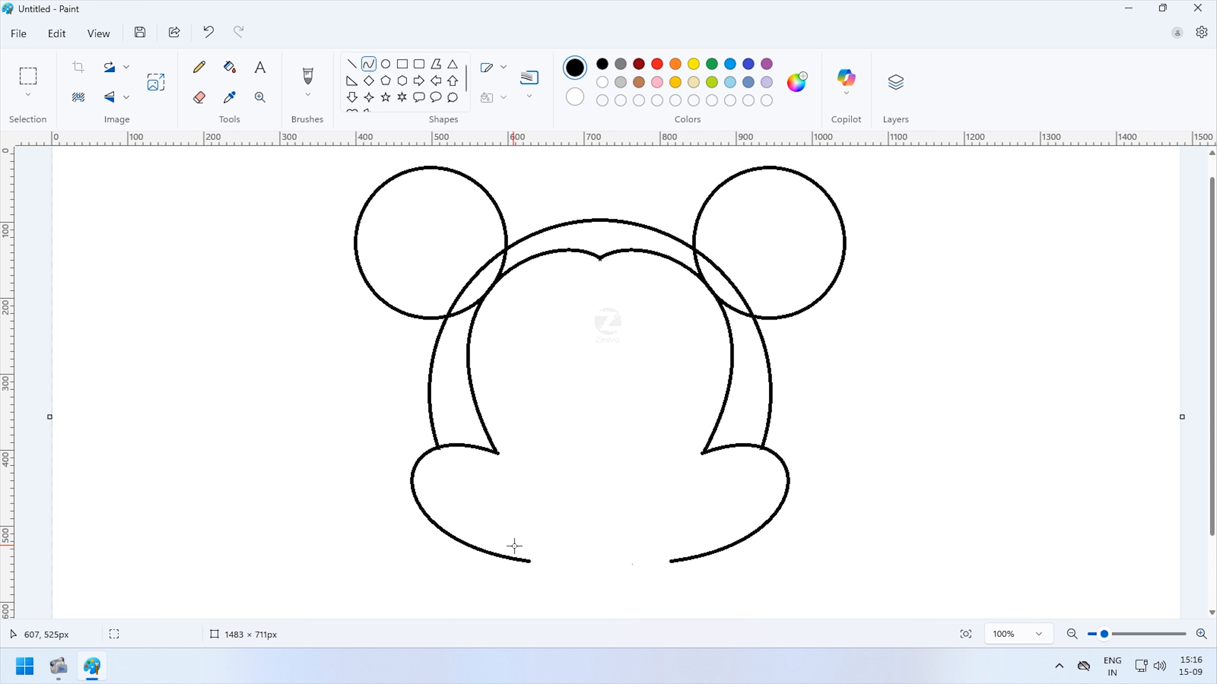
left_click_drag(513, 545, 683, 546)
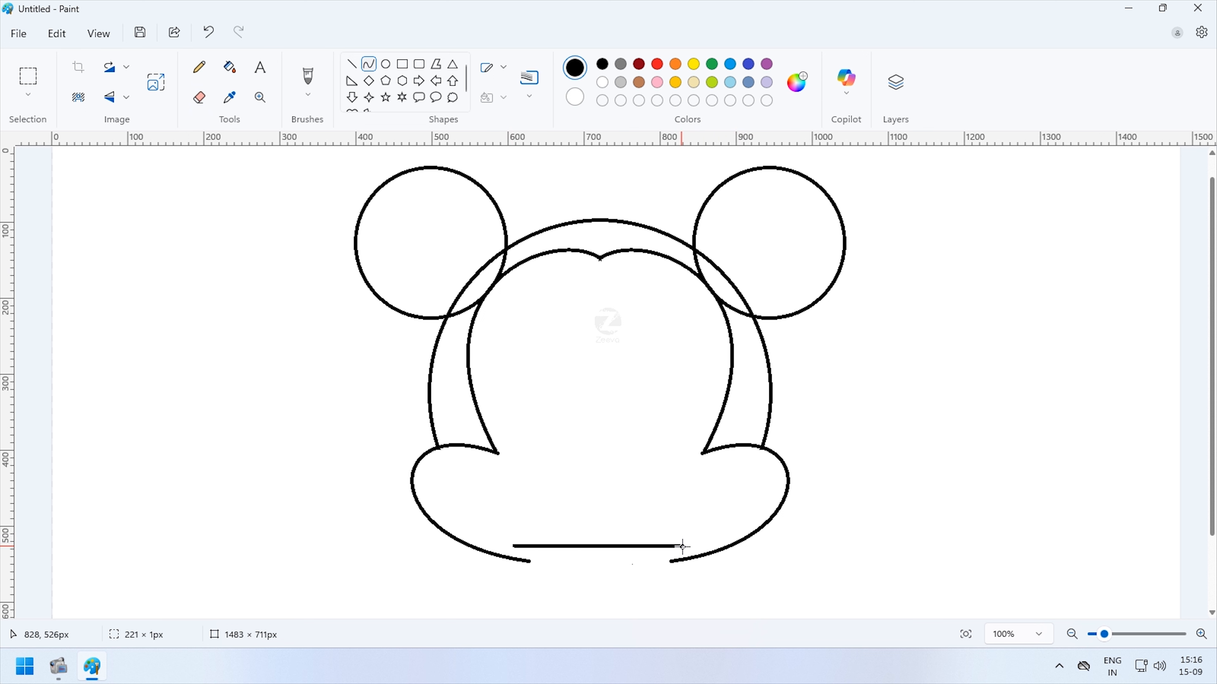
left_click_drag(560, 553, 627, 633)
left_click(543, 497)
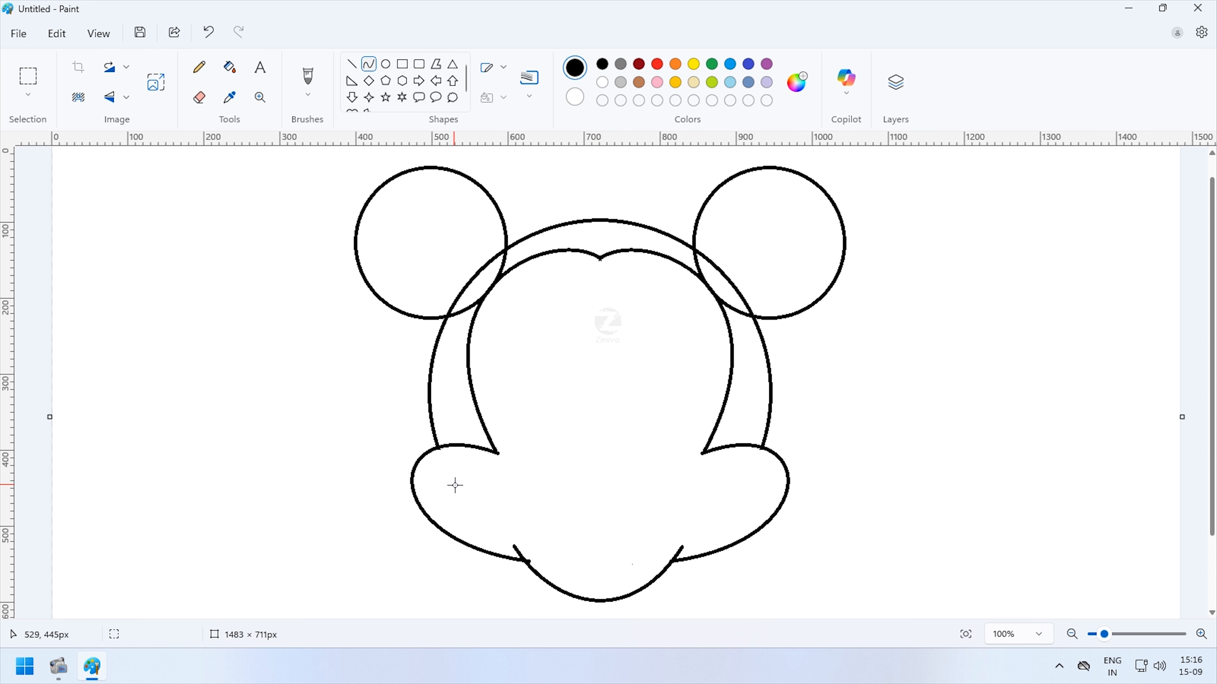
left_click_drag(463, 478, 746, 477)
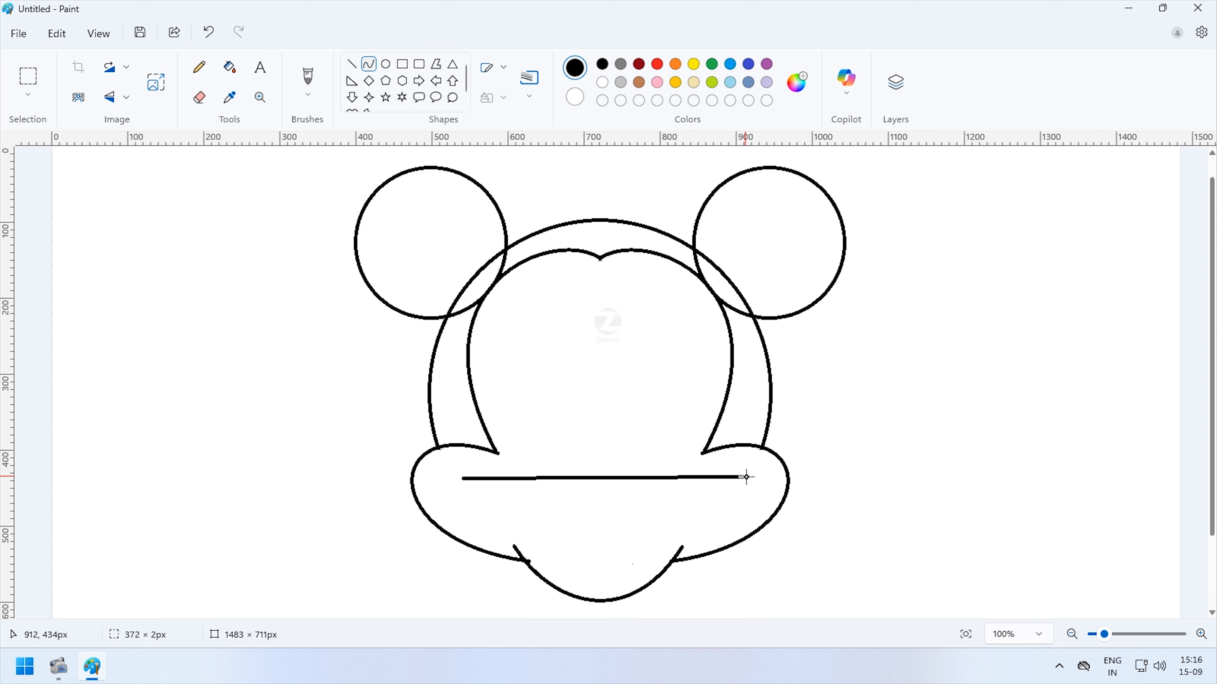
left_click_drag(527, 478, 603, 549)
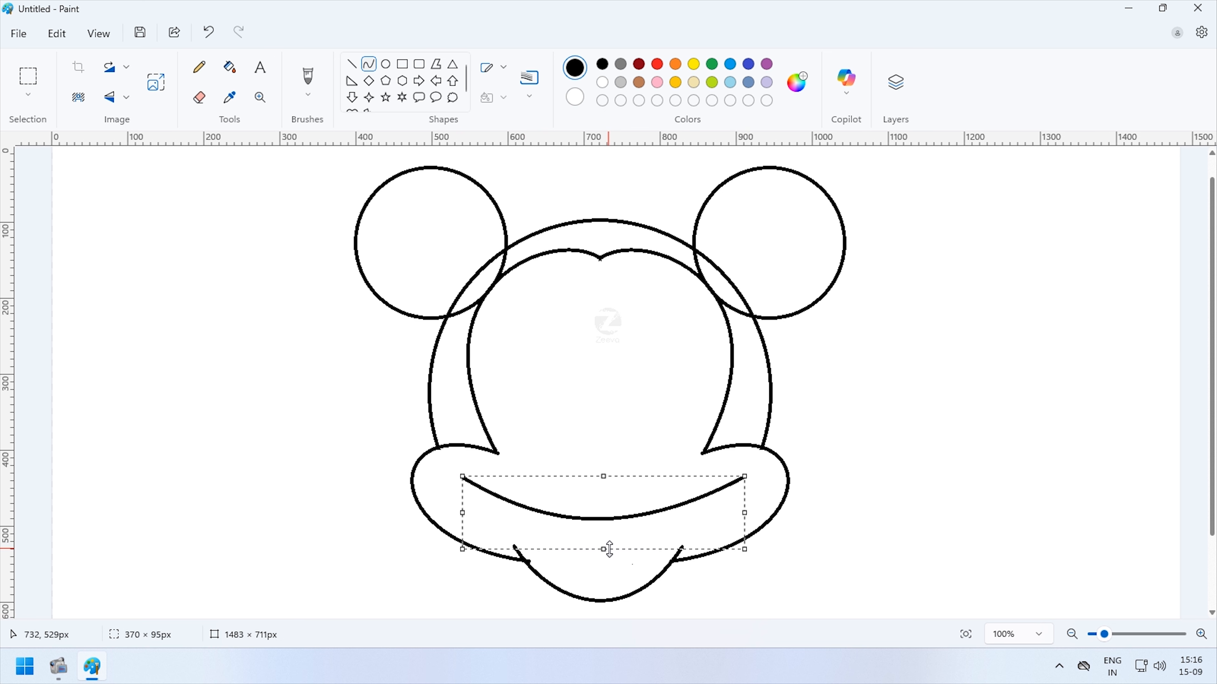
left_click(953, 472)
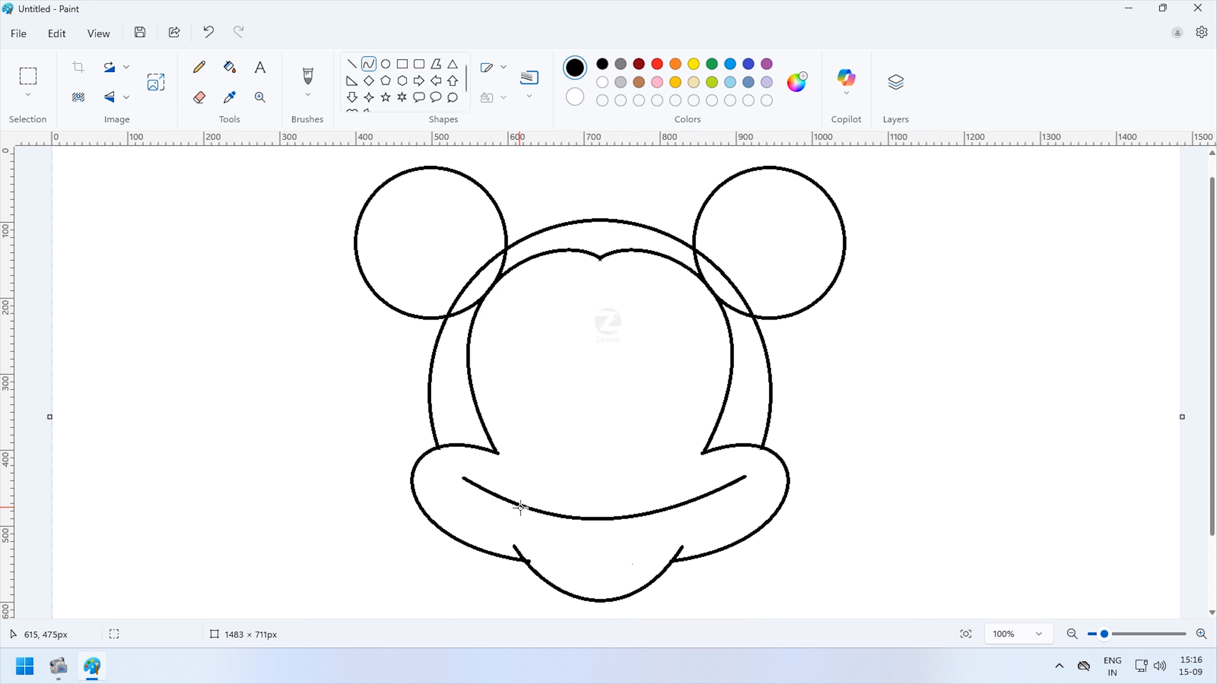
left_click_drag(521, 506, 692, 503)
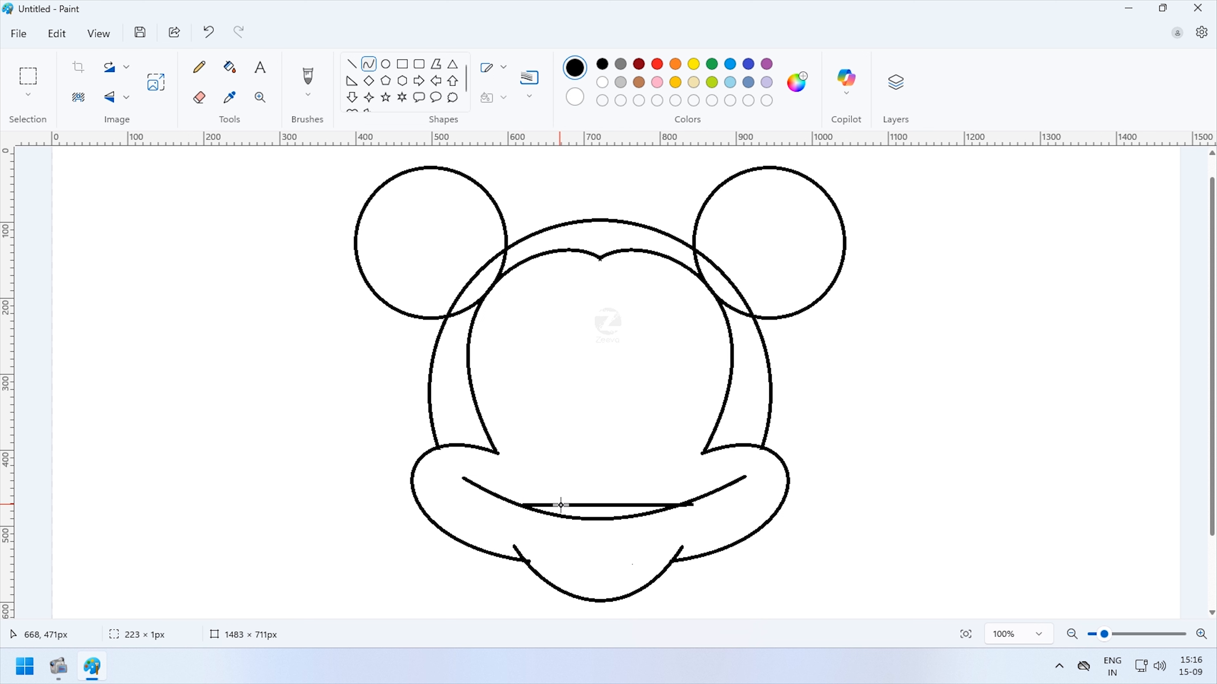
mouse_move(557, 505)
left_mouse_down()
mouse_move(556, 561)
mouse_move(594, 584)
mouse_move(603, 631)
mouse_move(612, 629)
mouse_move(603, 638)
left_mouse_up()
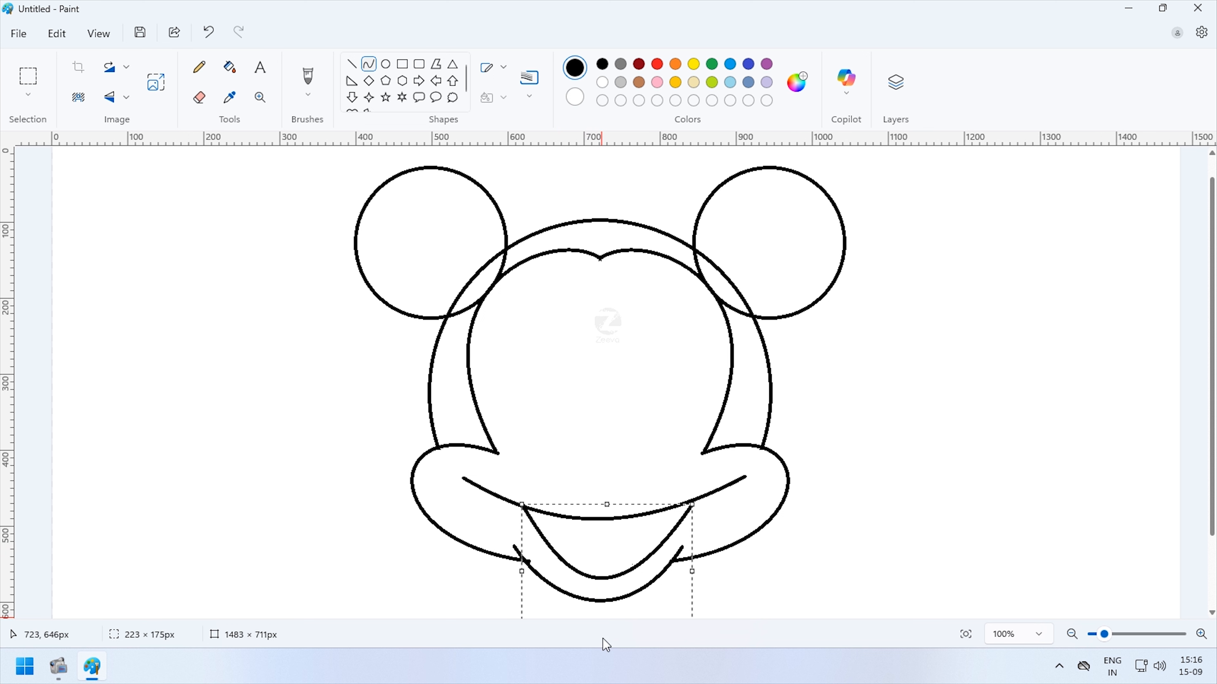
key("Up")
key("Up")
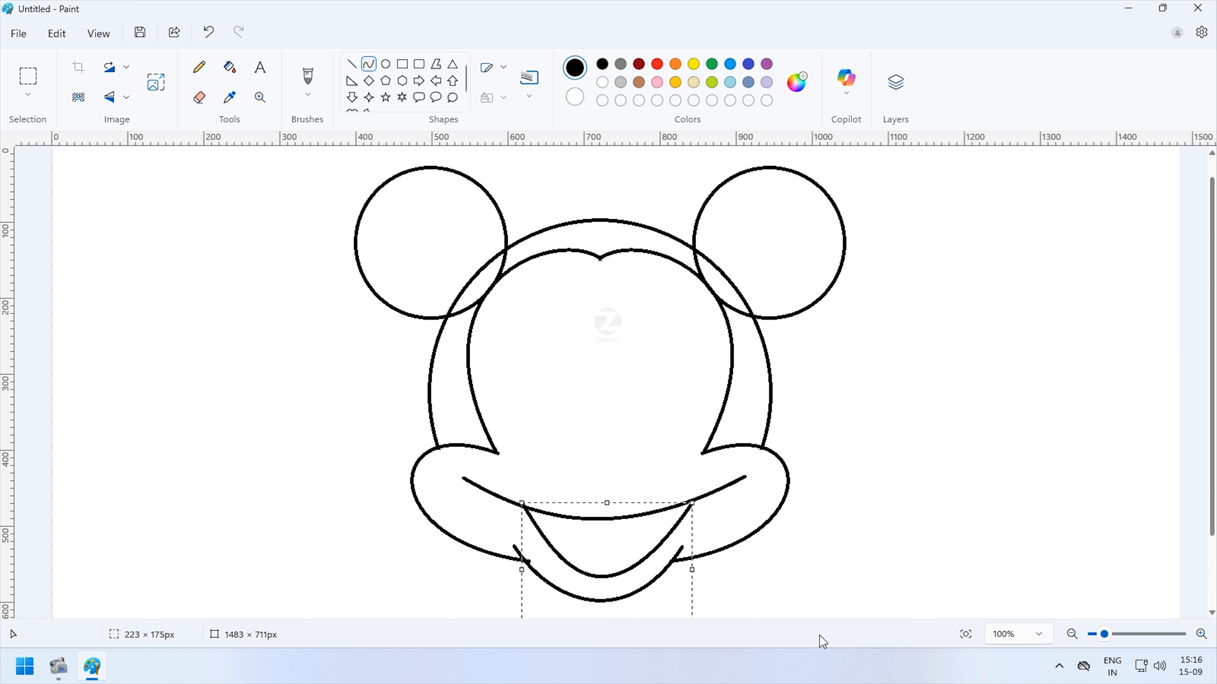
left_click(722, 526)
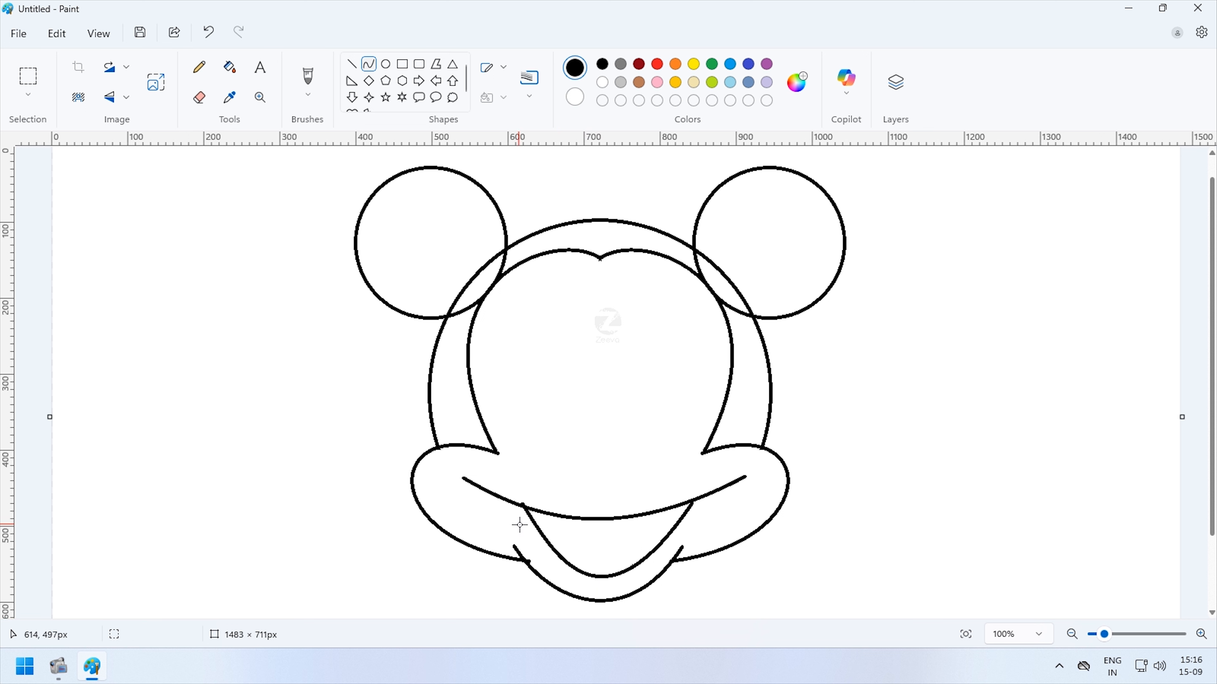
key("ctrl+z")
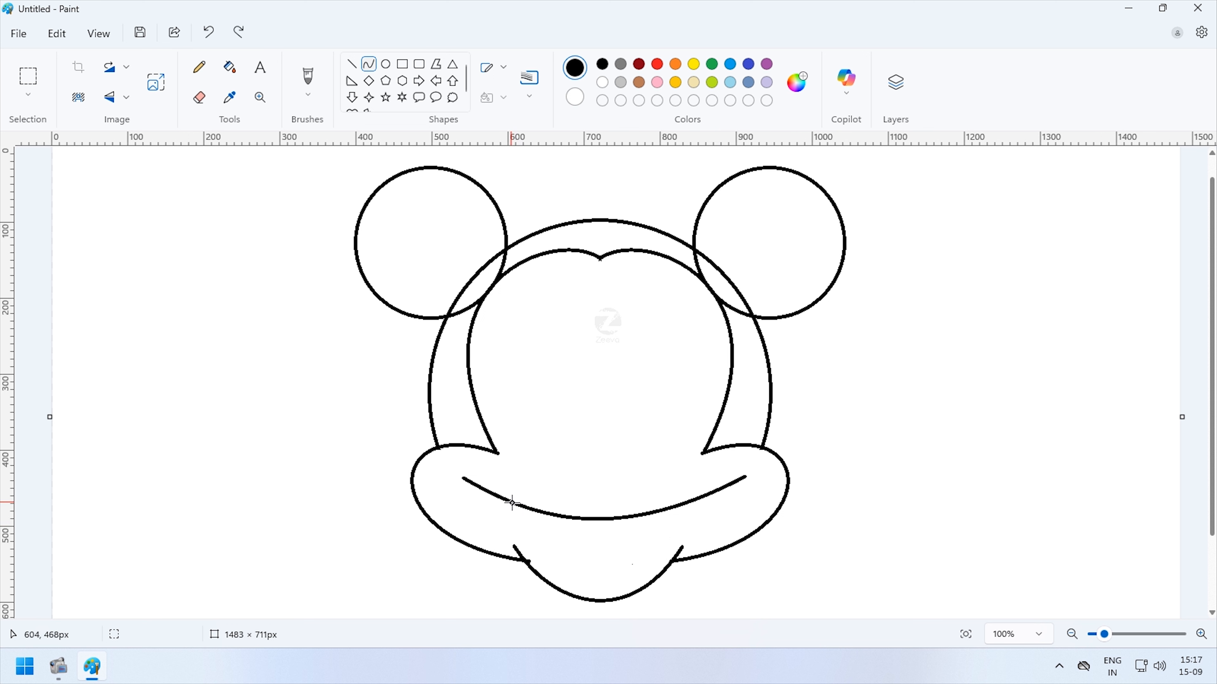
Draw a downward-bowed curve about 228 px wide below the smile line to form the open mouth
left_click_drag(514, 503, 688, 502)
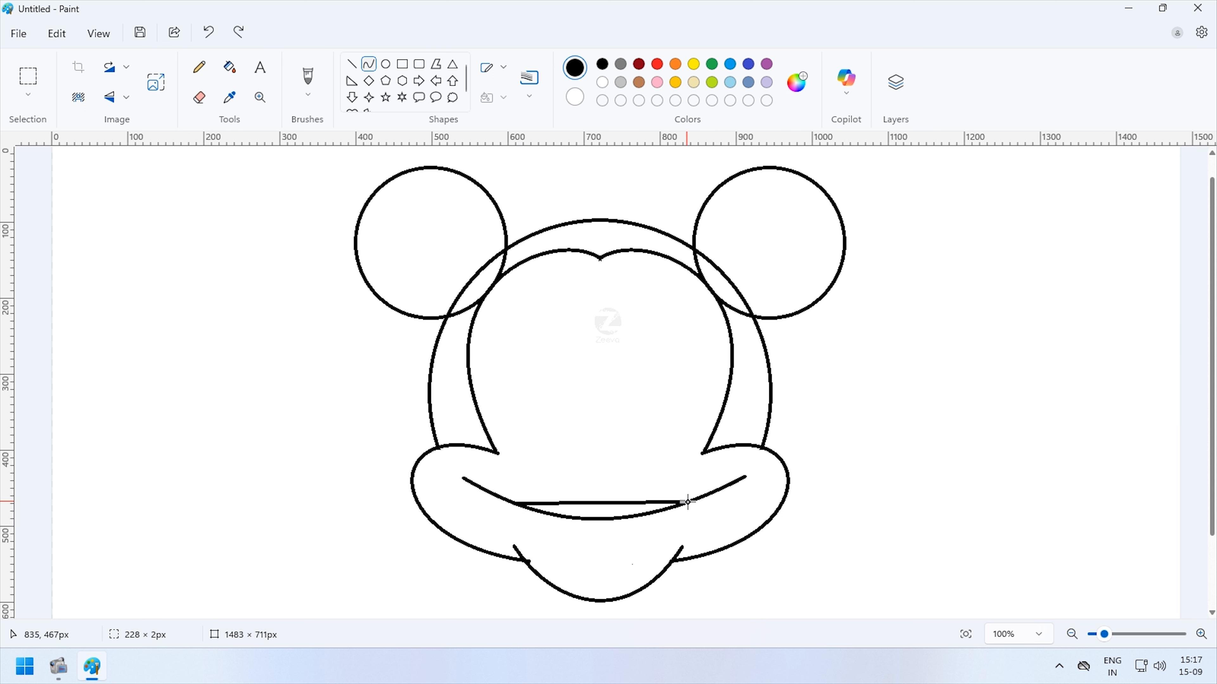
left_click_drag(538, 508, 617, 642)
left_click(885, 508)
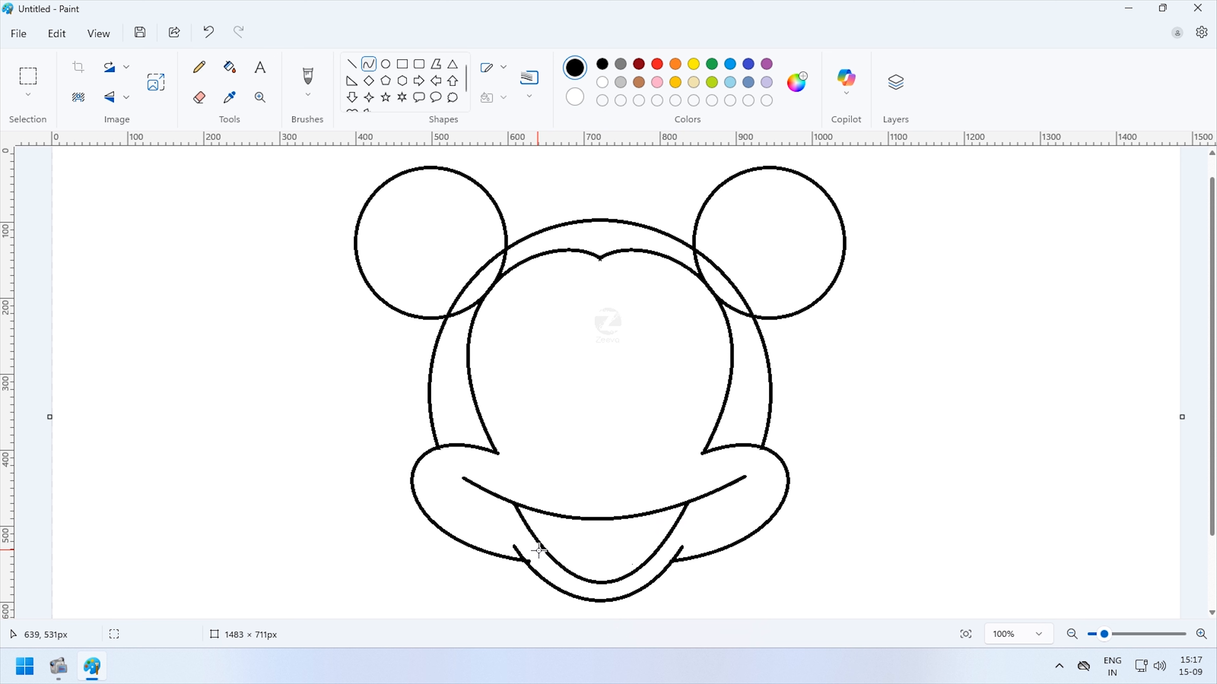
Draw two upward-bowed curves inside the mouth that overlap near the middle to outline the tongue
left_click_drag(545, 550, 670, 528)
left_click(643, 527)
left_click_drag(671, 532, 650, 517)
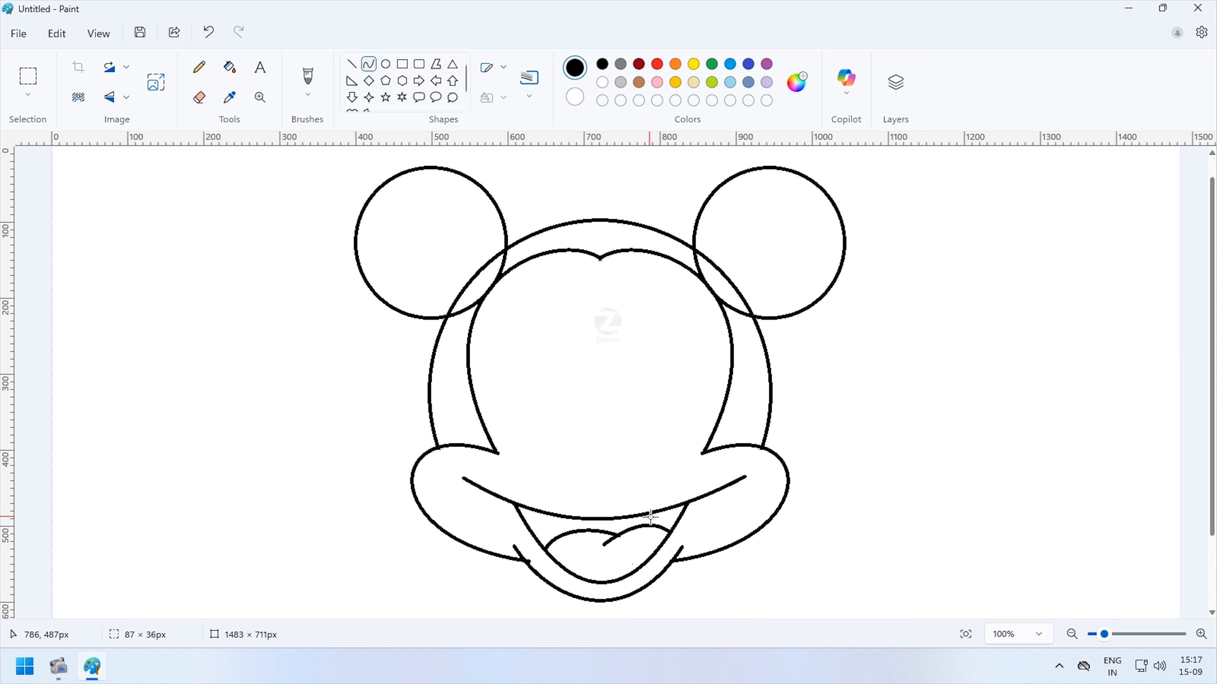
left_click(641, 444)
Draw a tall oval for the left eye and place a copy beside it at the same height as the right eye
left_click(386, 65)
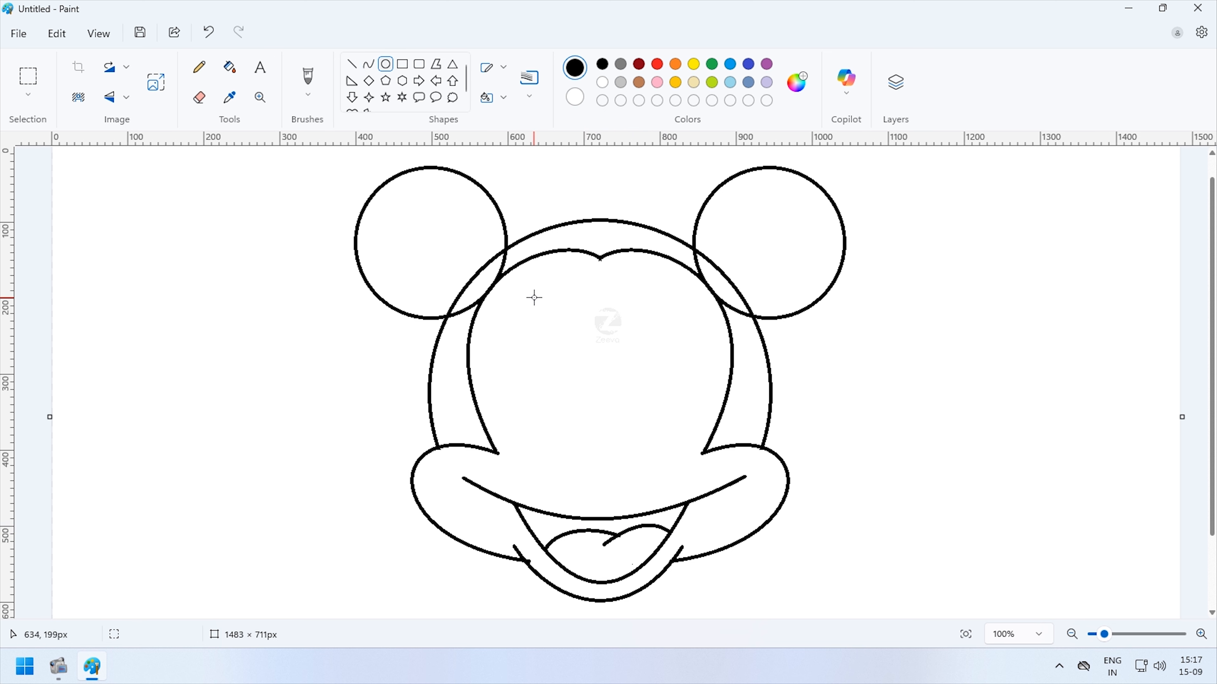
left_click_drag(515, 291, 585, 430)
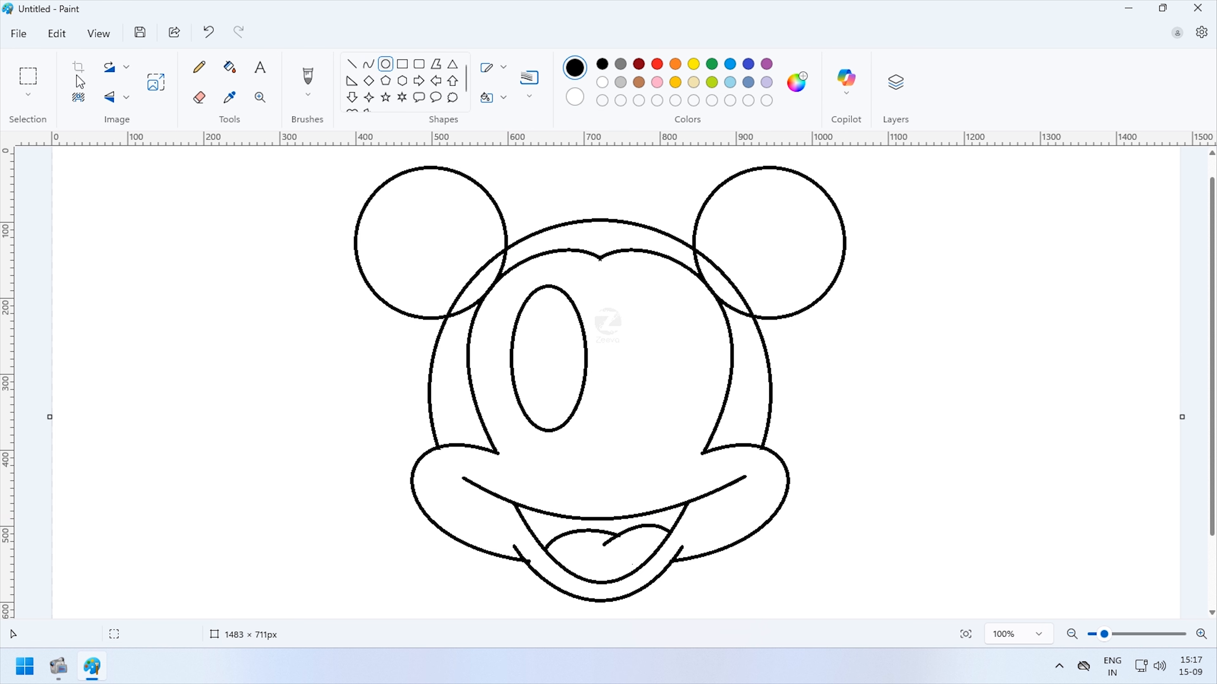
left_click(28, 78)
left_click_drag(600, 444, 506, 282)
key("ctrl+c")
key("ctrl+v")
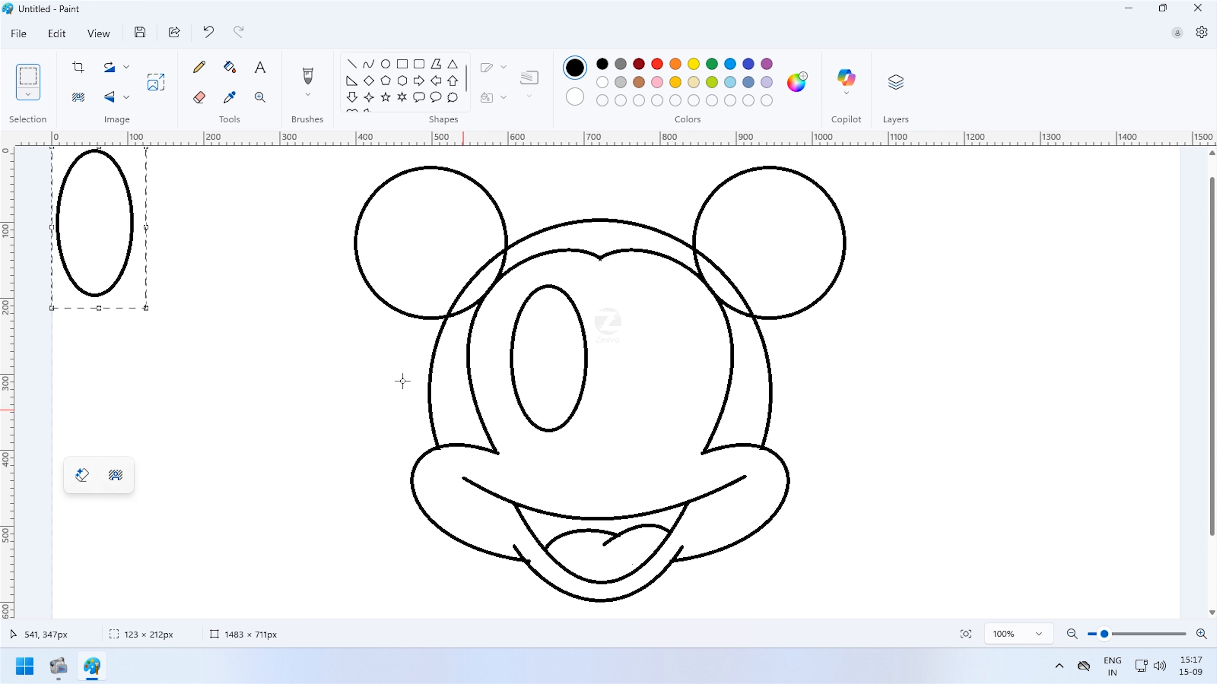
left_click_drag(106, 211, 661, 346)
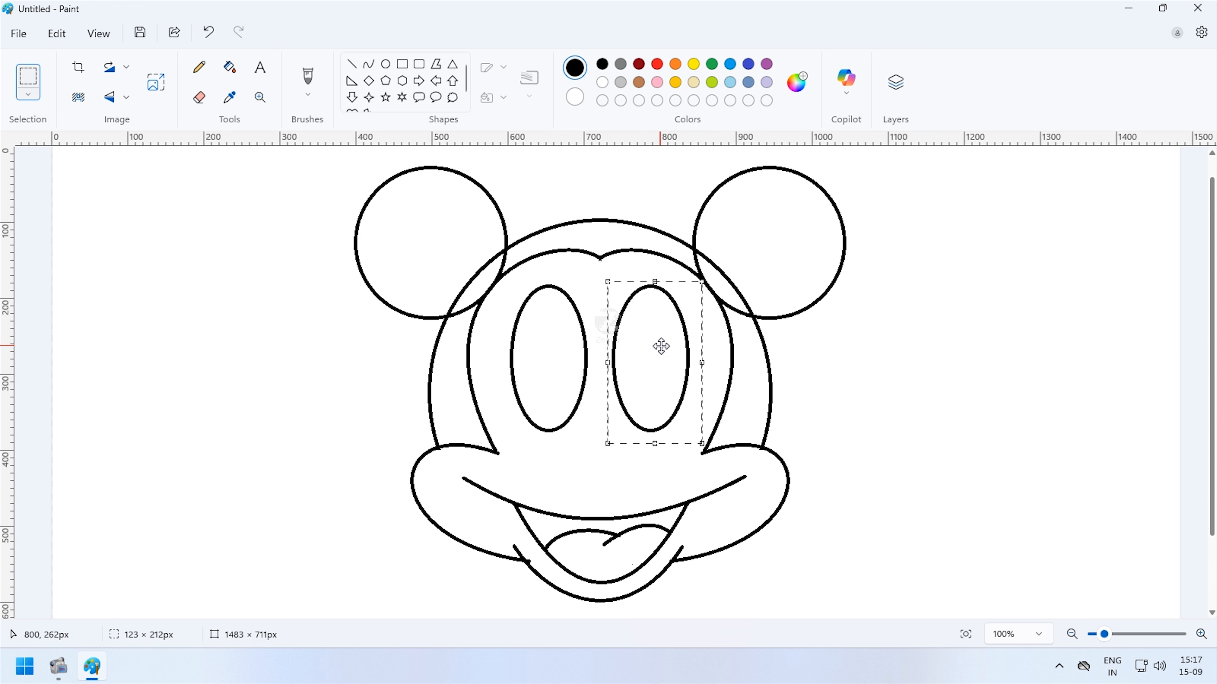
left_click(964, 345)
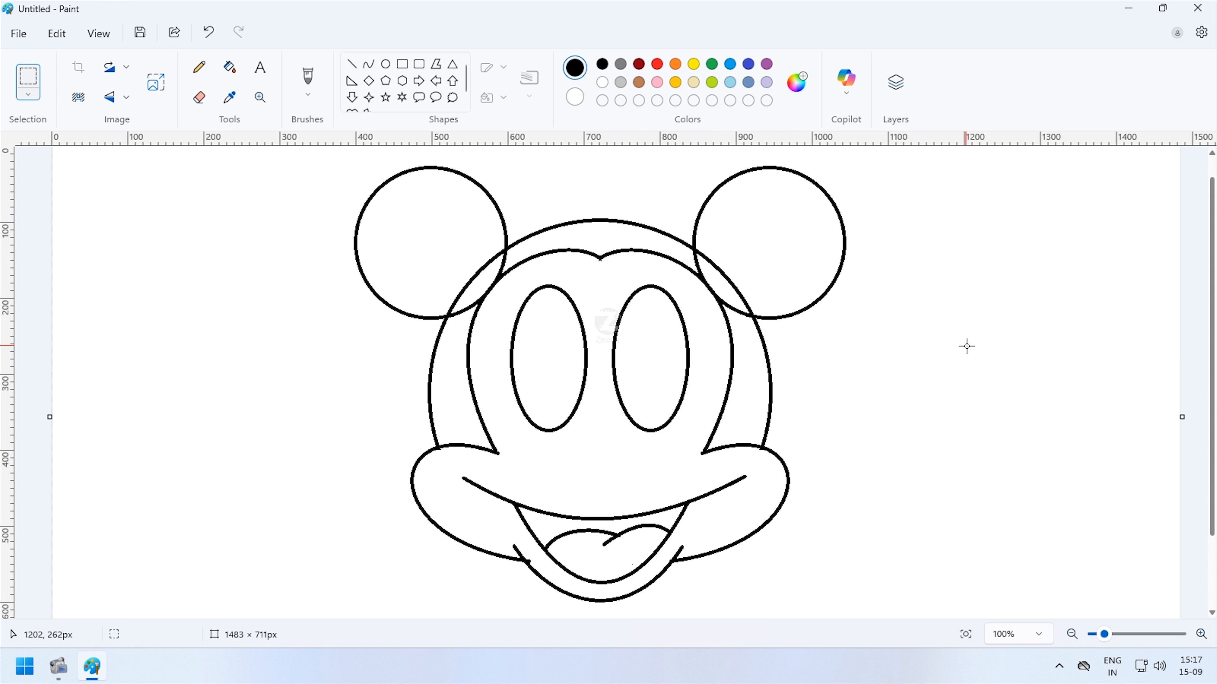
Draw oval pupils in the lower part of the eyes, about 52 × 96 px on the left and 50 × 100 px on the right
left_click(387, 65)
left_click_drag(532, 353, 571, 427)
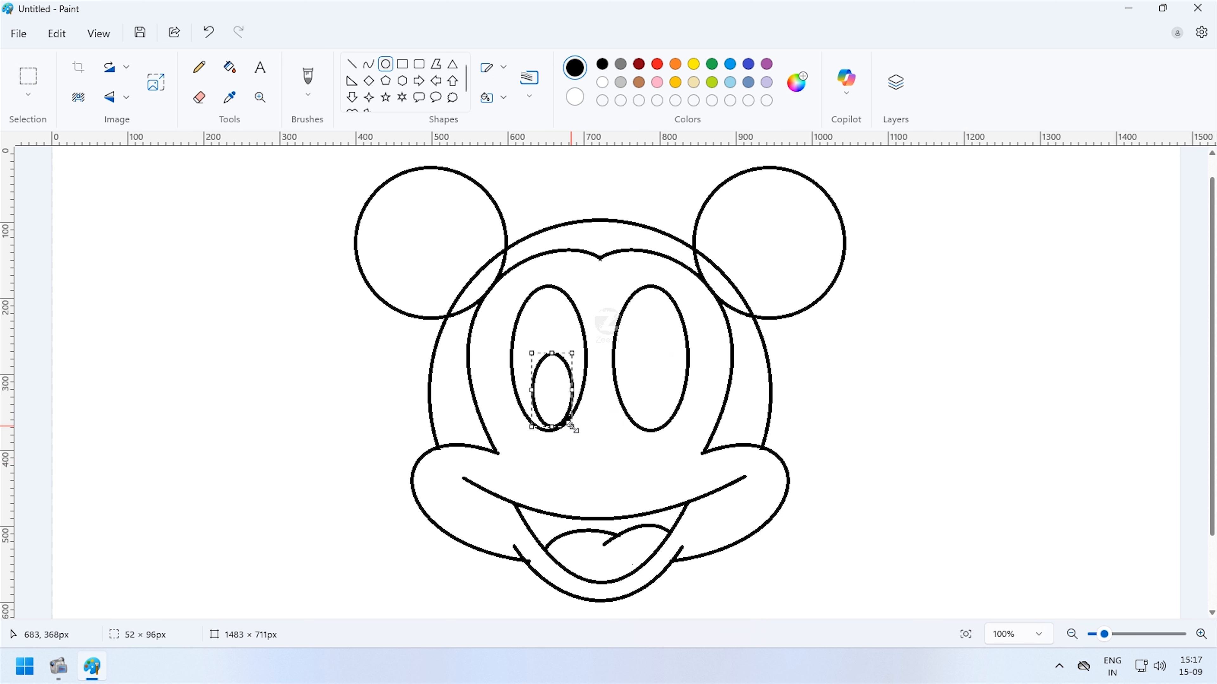
left_click_drag(618, 346, 641, 392)
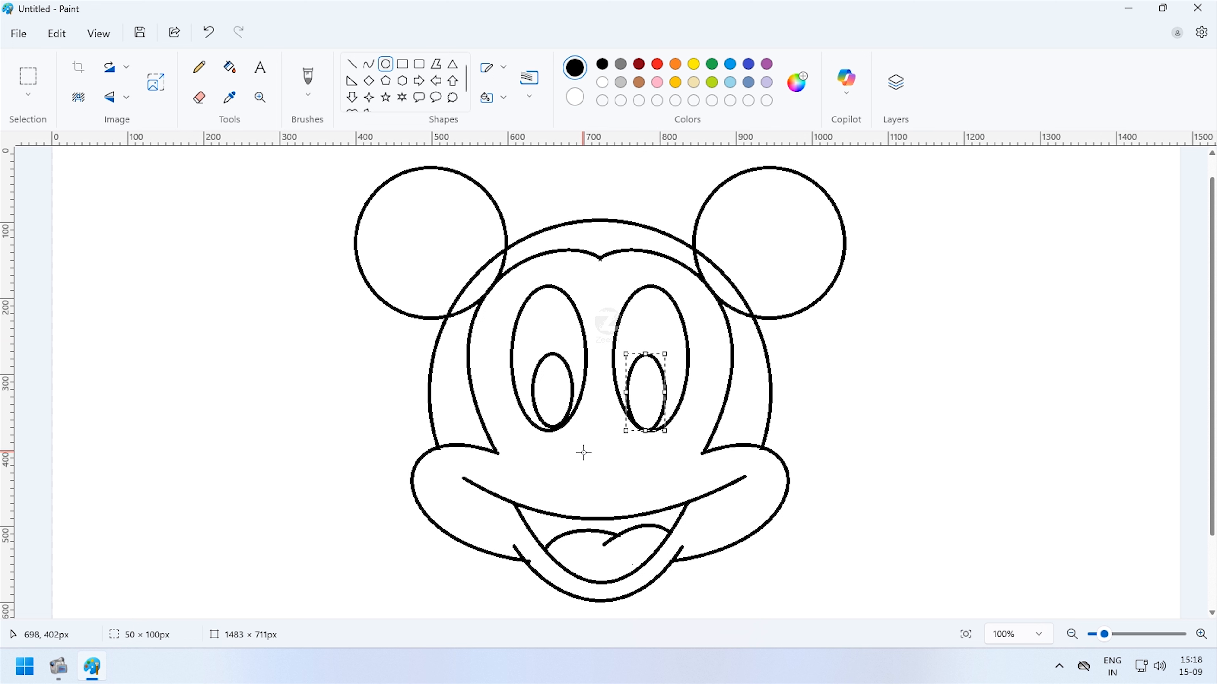
left_click(560, 453)
Draw an upward-bowed curve about 249 px wide under the eyes and a nose oval about 131 × 66 px just below it
left_click(369, 63)
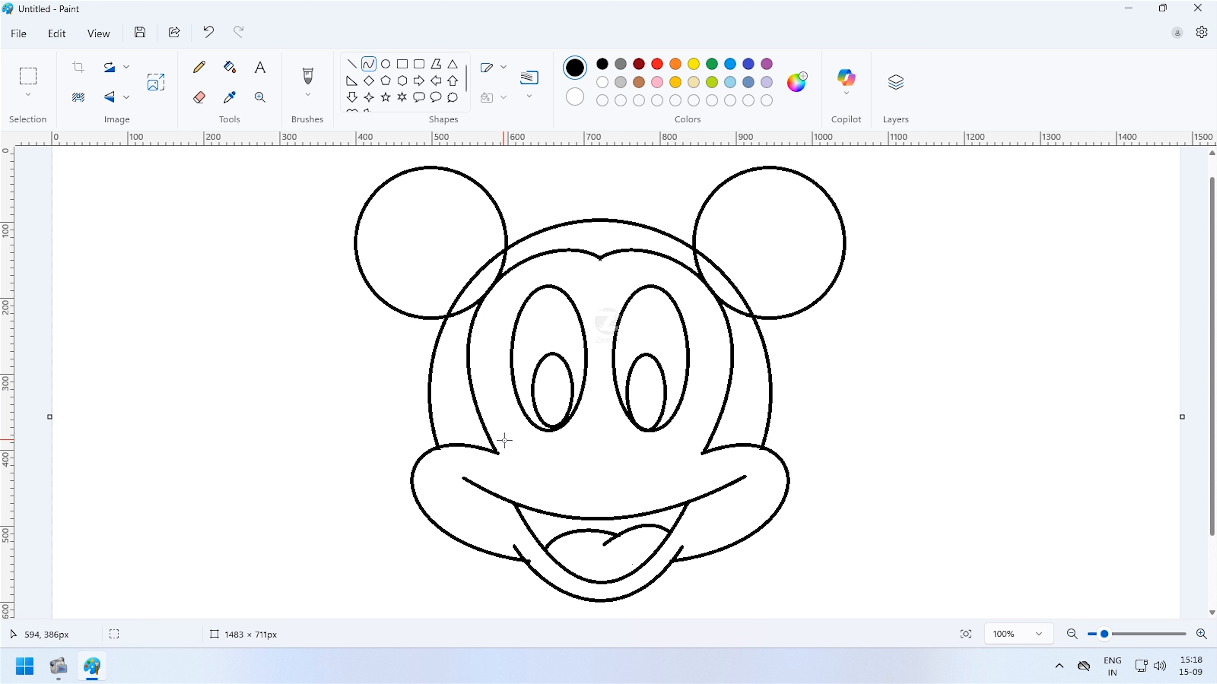
left_click_drag(503, 443, 692, 444)
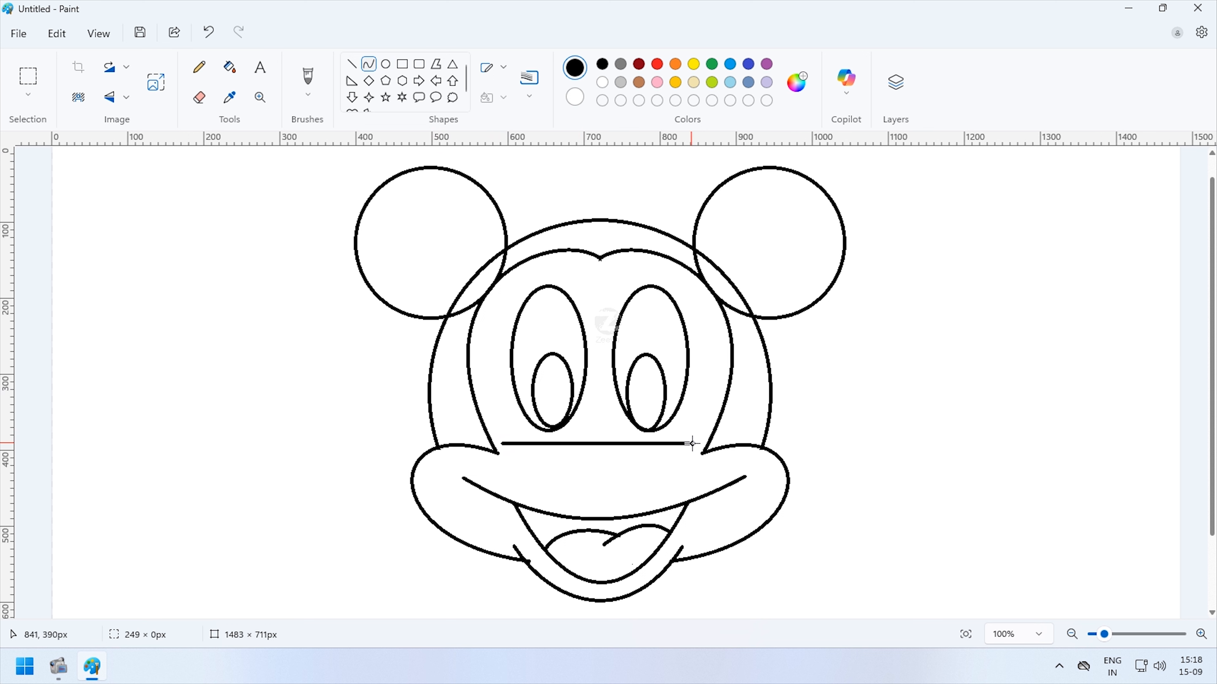
left_click_drag(545, 444, 614, 411)
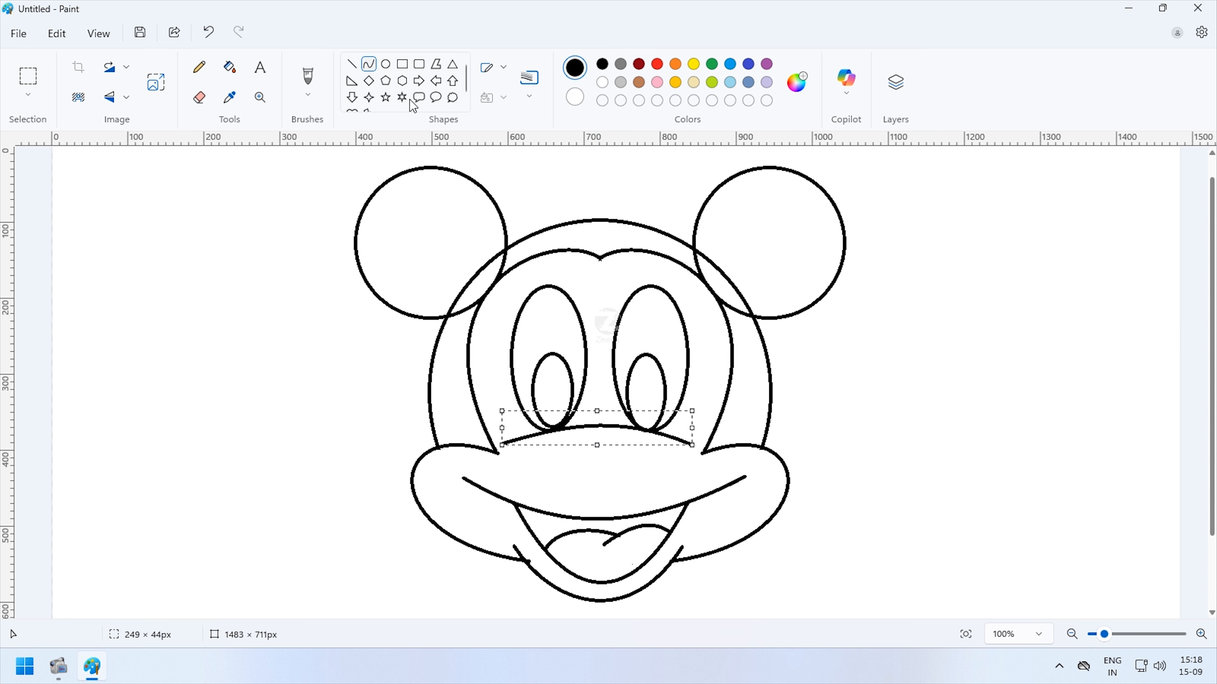
left_click(385, 64)
left_click_drag(549, 443, 606, 454)
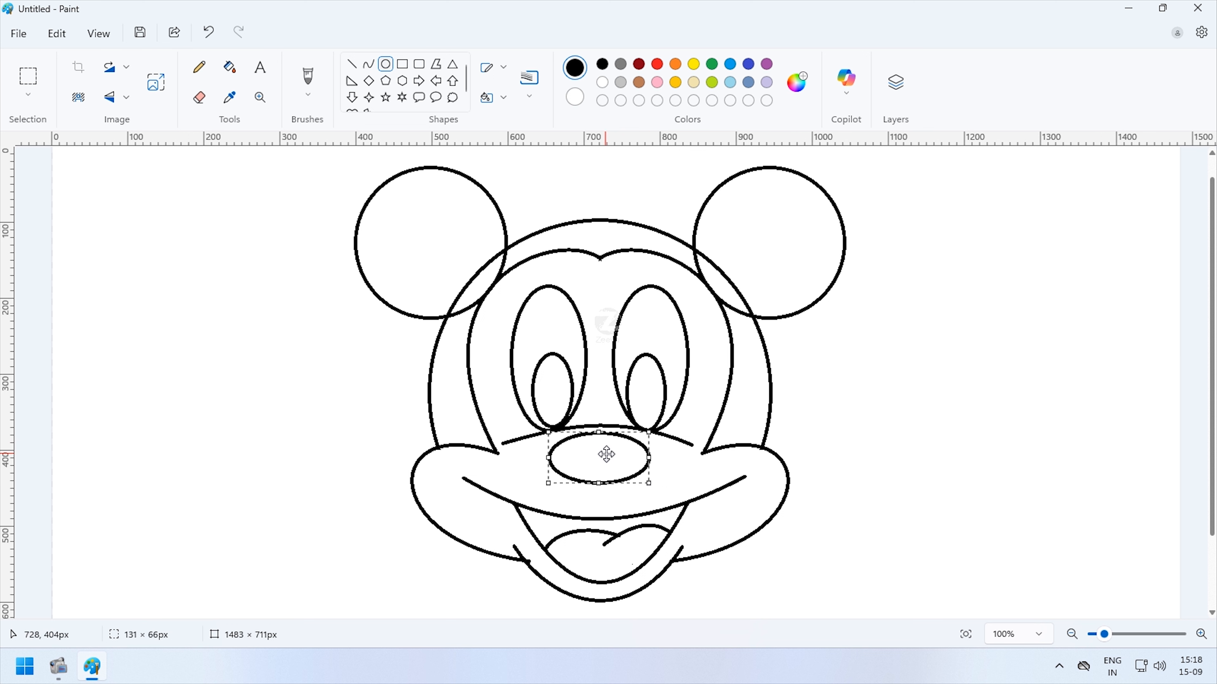
left_click(475, 462)
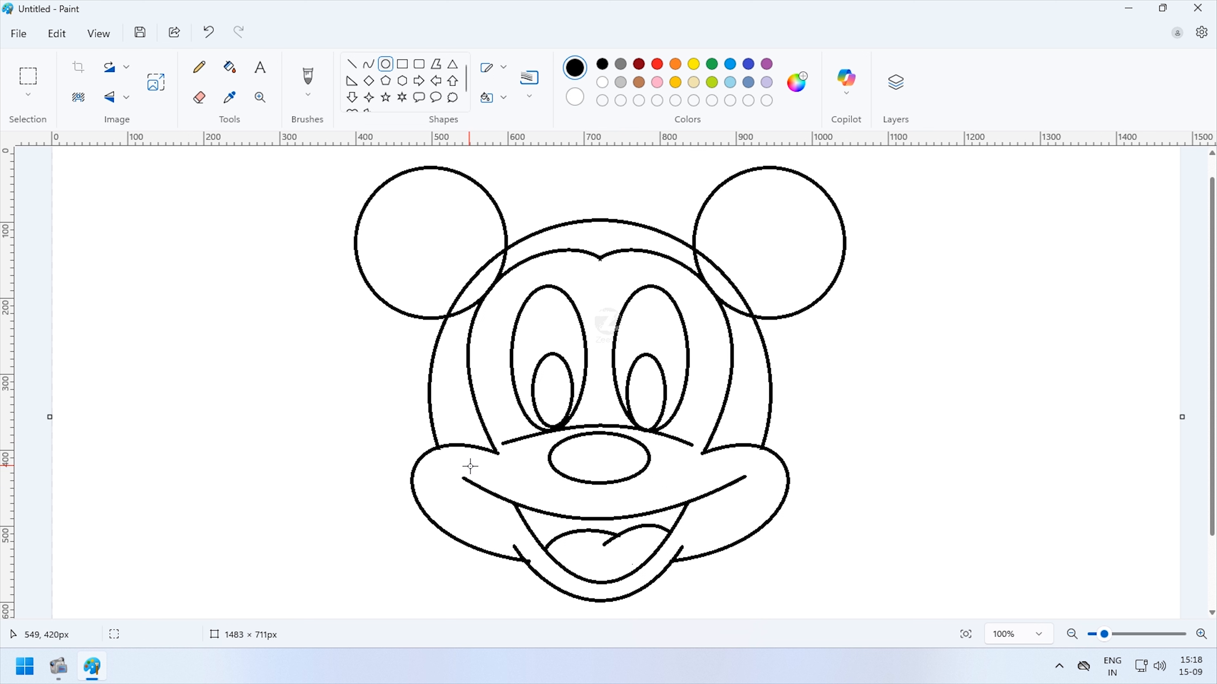
Draw a small curved crease across each end of the smile line, the left one about 21 × 24 px
left_click_drag(471, 466, 467, 481)
left_click(368, 64)
left_click_drag(472, 469, 455, 478)
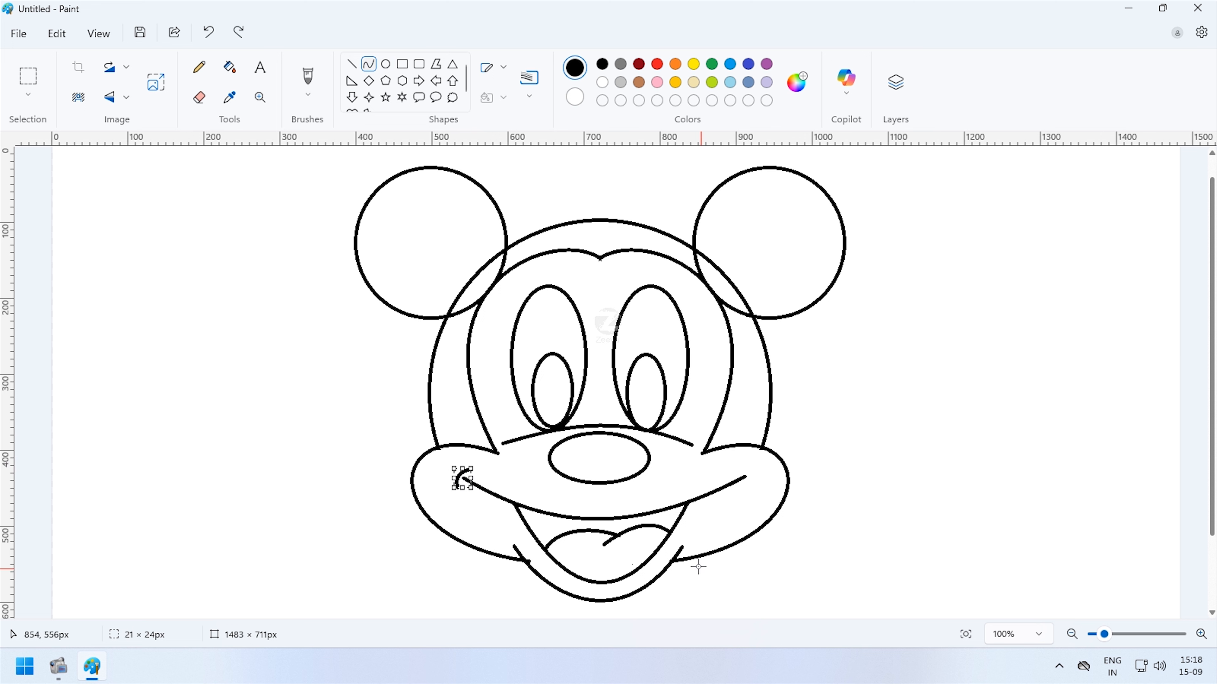
left_click(748, 504)
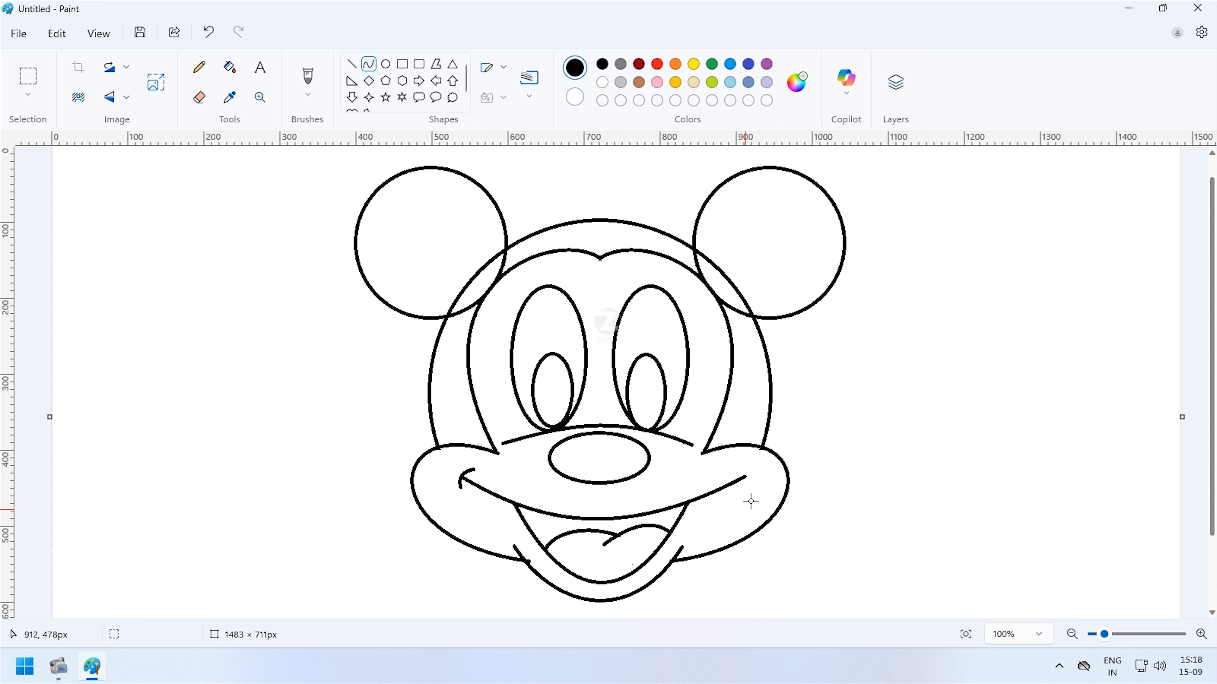
mouse_move(736, 468)
left_mouse_down()
mouse_move(749, 486)
mouse_move(741, 474)
mouse_move(752, 476)
left_mouse_up()
left_click(751, 475)
Fill both ears, the band across the top of the head and both sides of the head with black
left_click(240, 74)
left_click(457, 199)
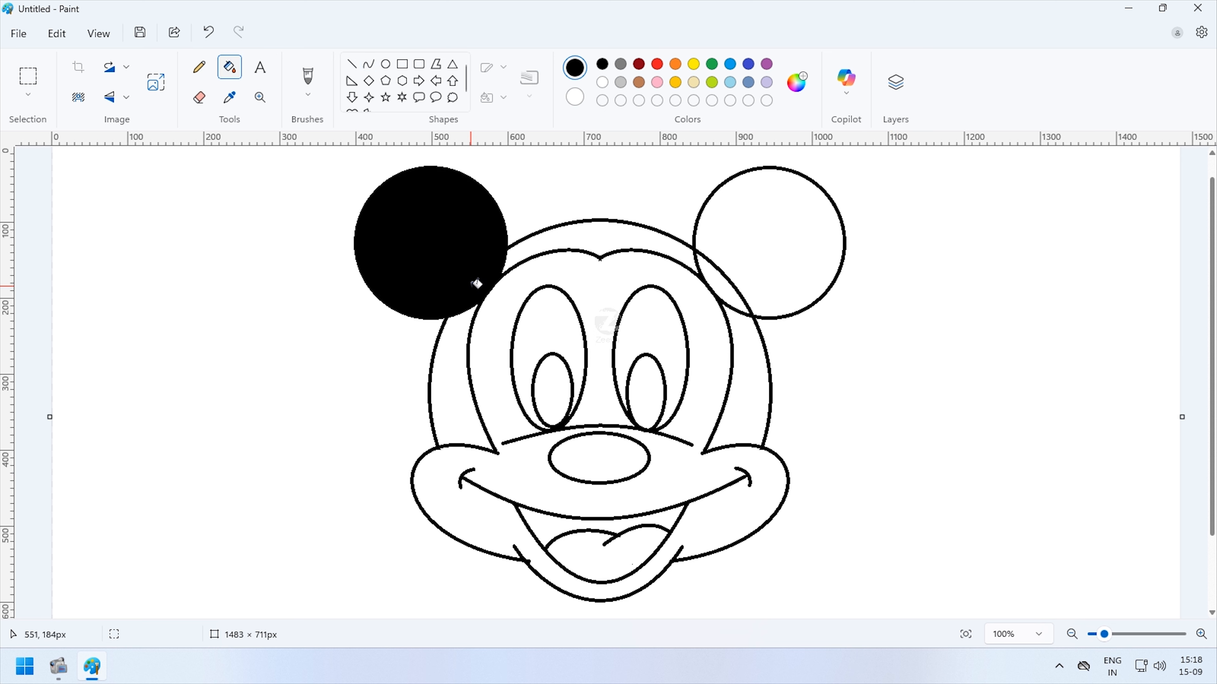
left_click(618, 232)
left_click(719, 272)
left_click(723, 275)
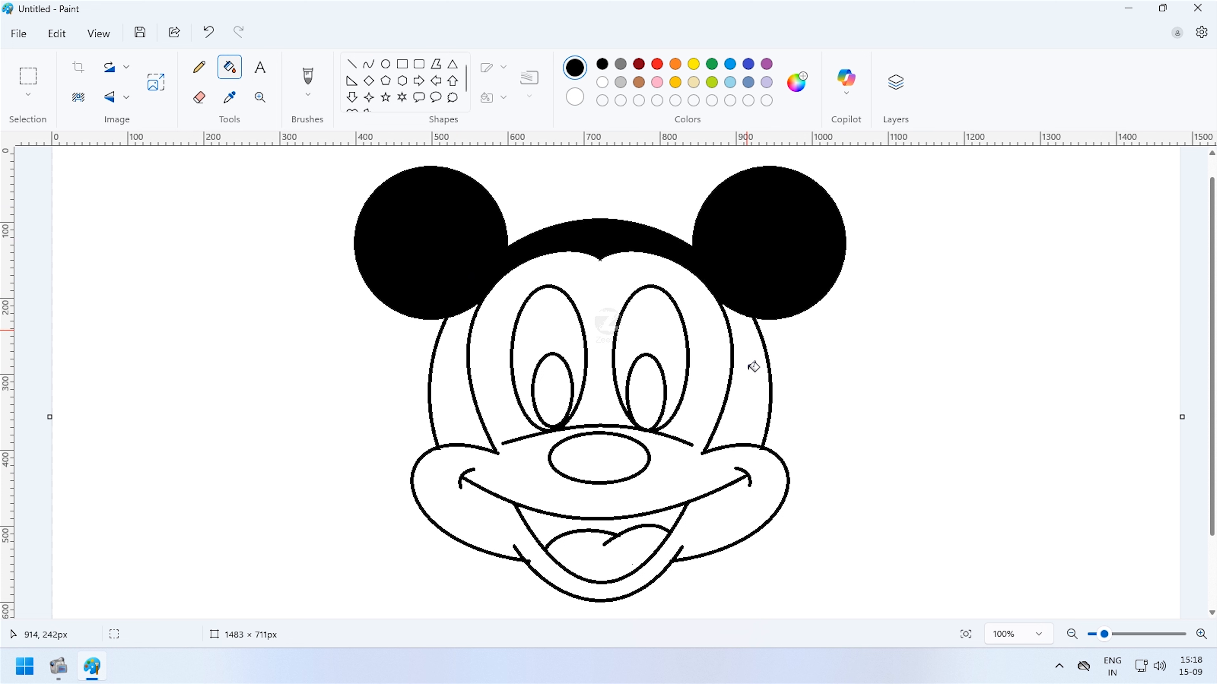
left_click(753, 366)
left_click(460, 398)
Fill both pupils, the nose and the mouth area above the tongue with black
left_click(560, 395)
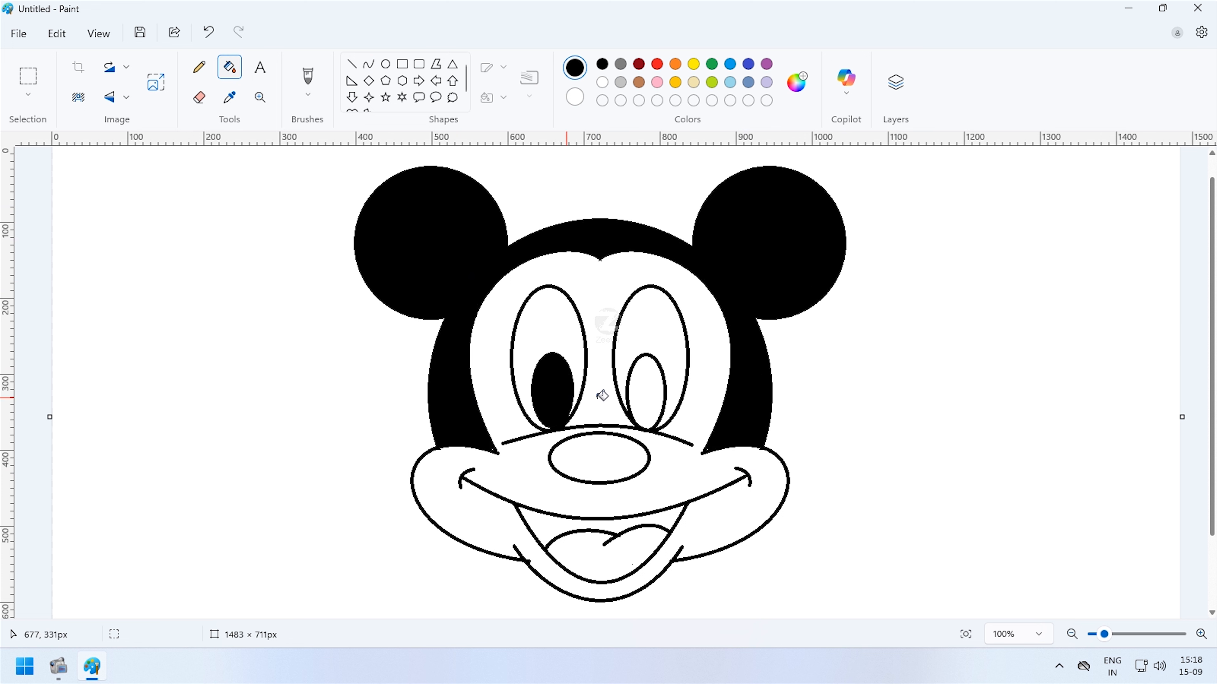
left_click(655, 389)
left_click(619, 447)
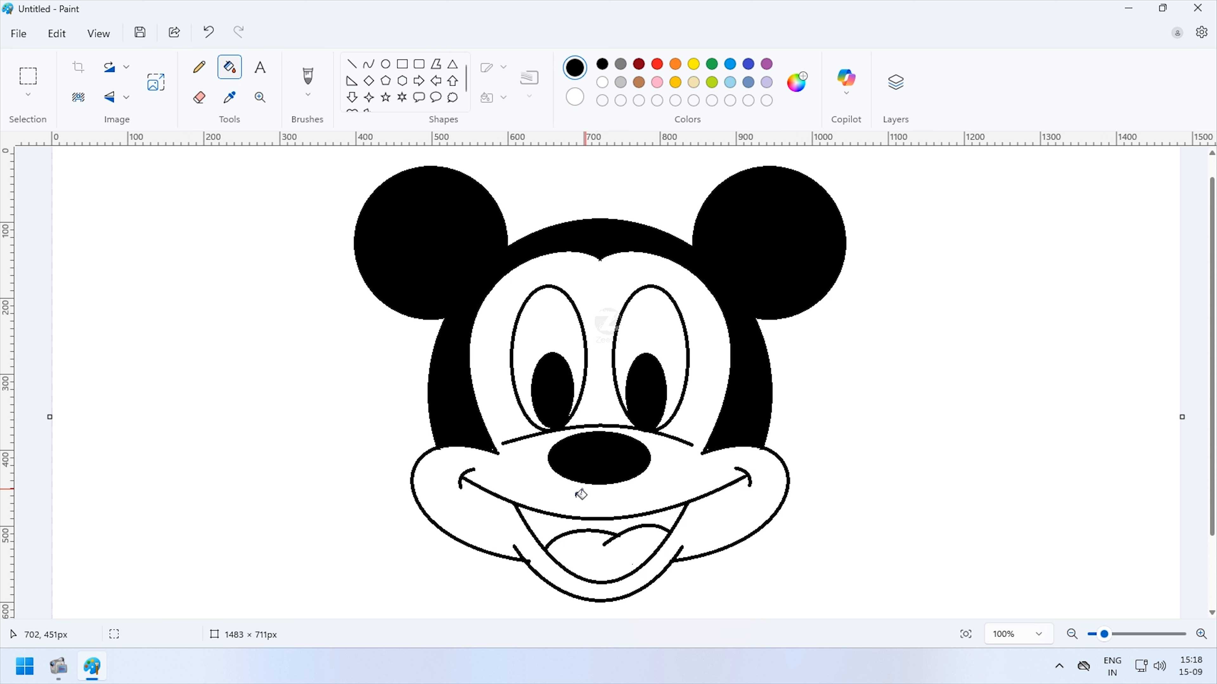
left_click(557, 525)
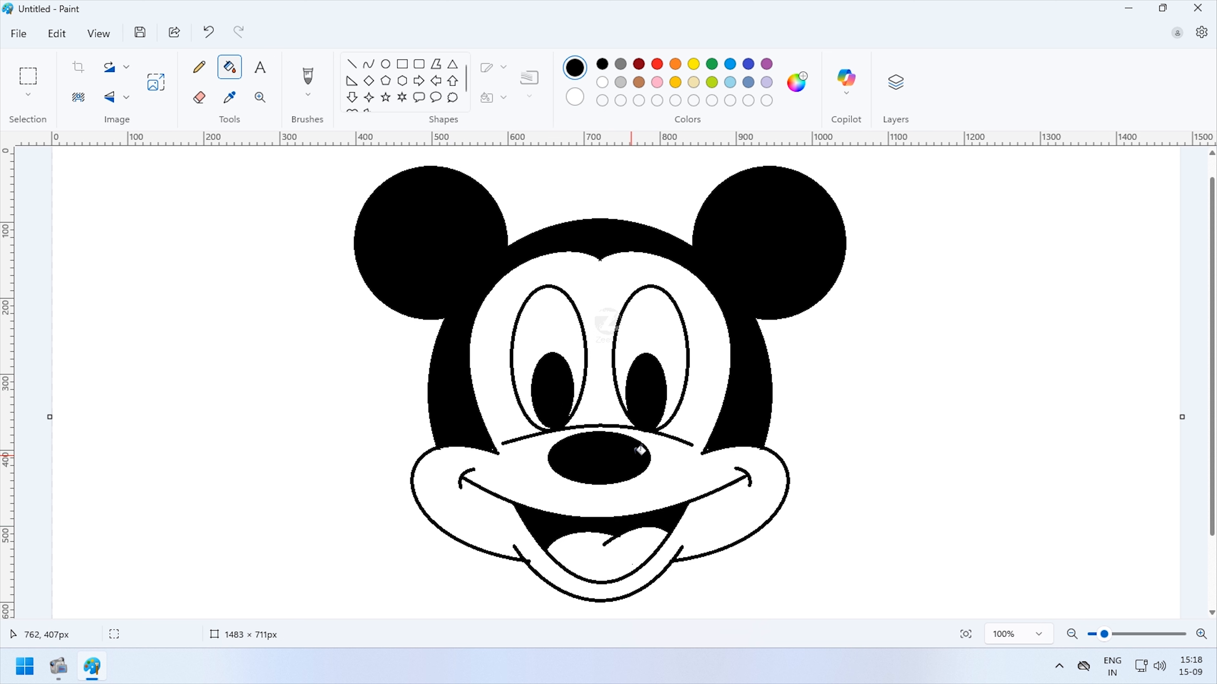
Fill the tongue with red and the face with light beige
left_click(657, 64)
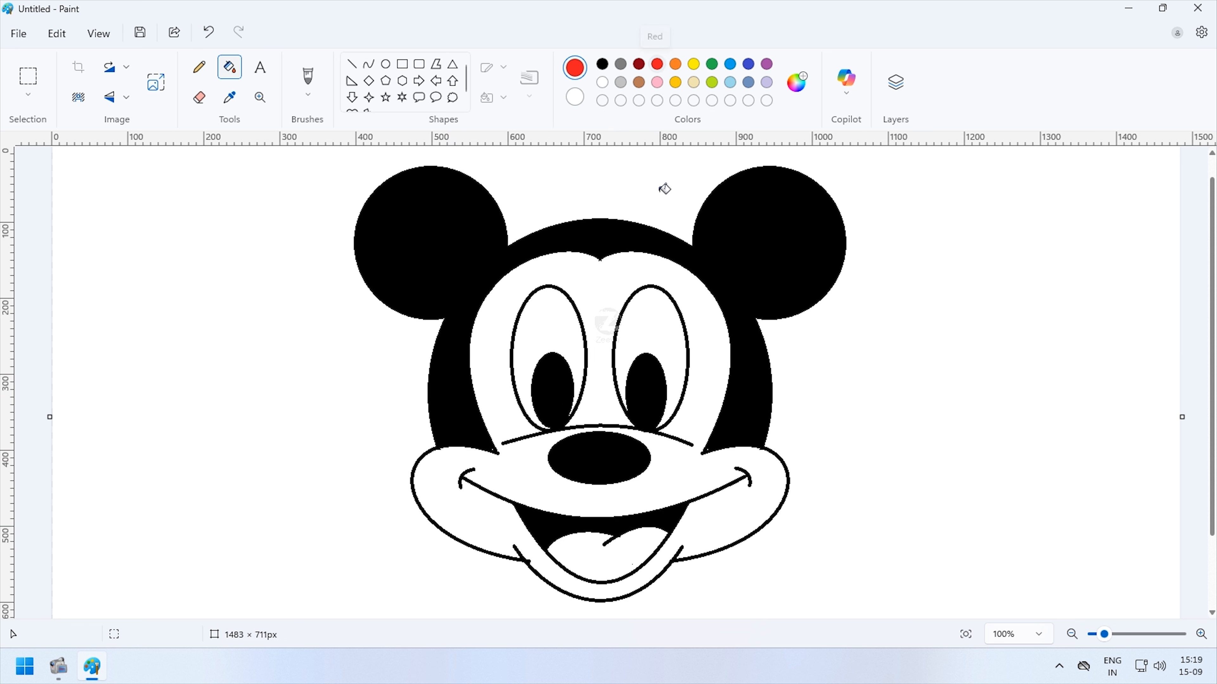
left_click(618, 552)
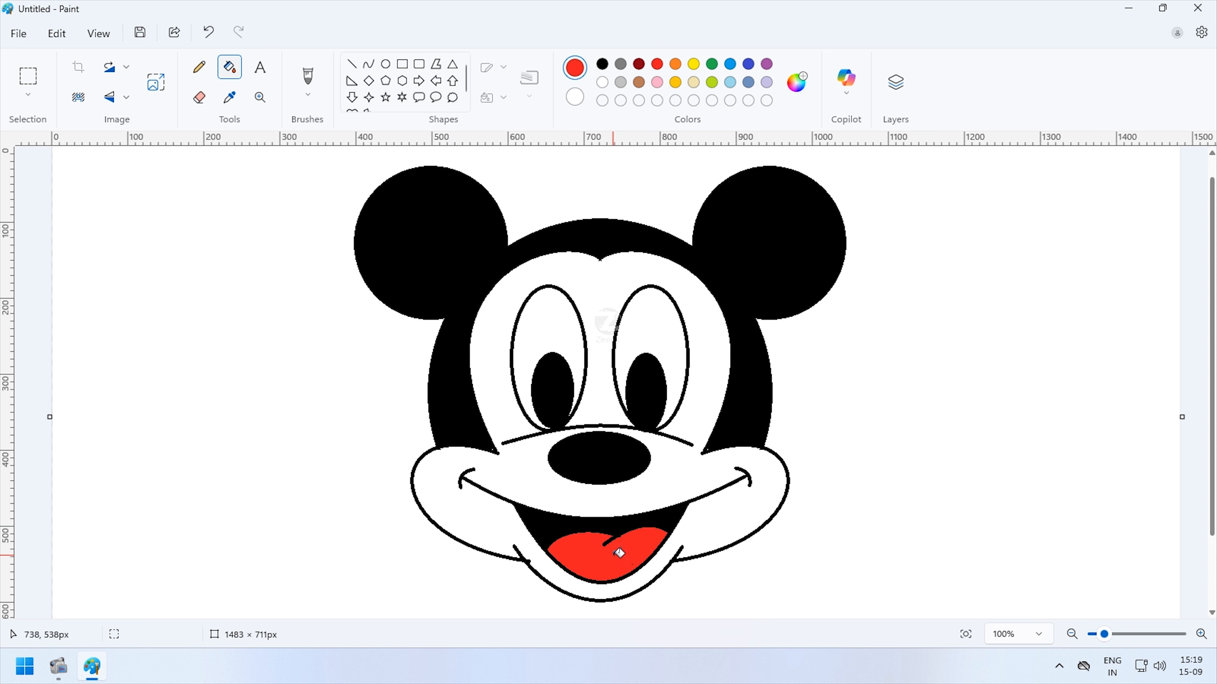
left_click(698, 86)
left_click(609, 297)
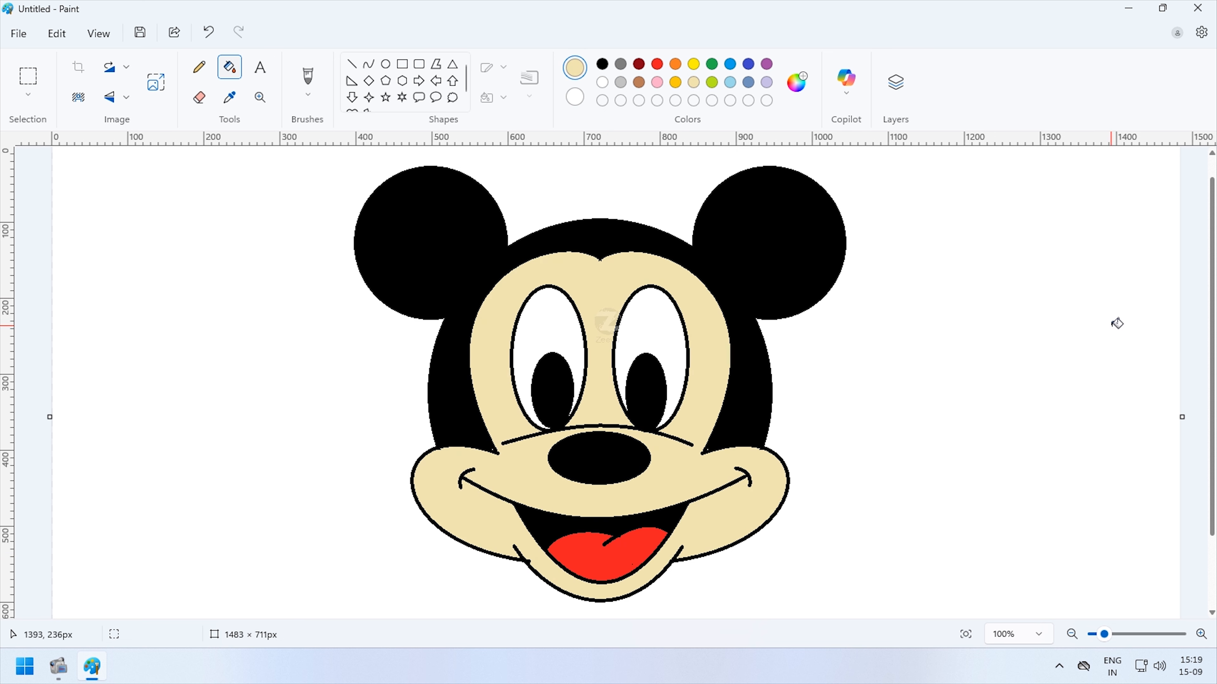
Save the drawing to the Desktop as a PNG file named Micky Mouse
left_click(19, 35)
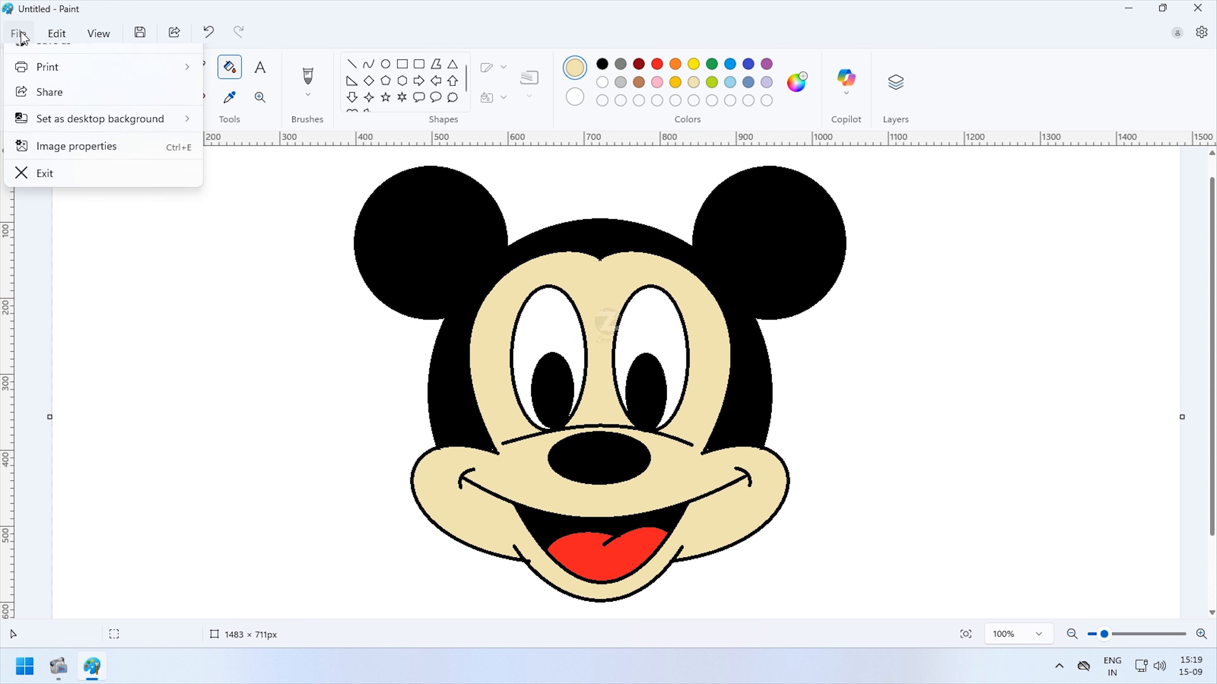
left_click(45, 182)
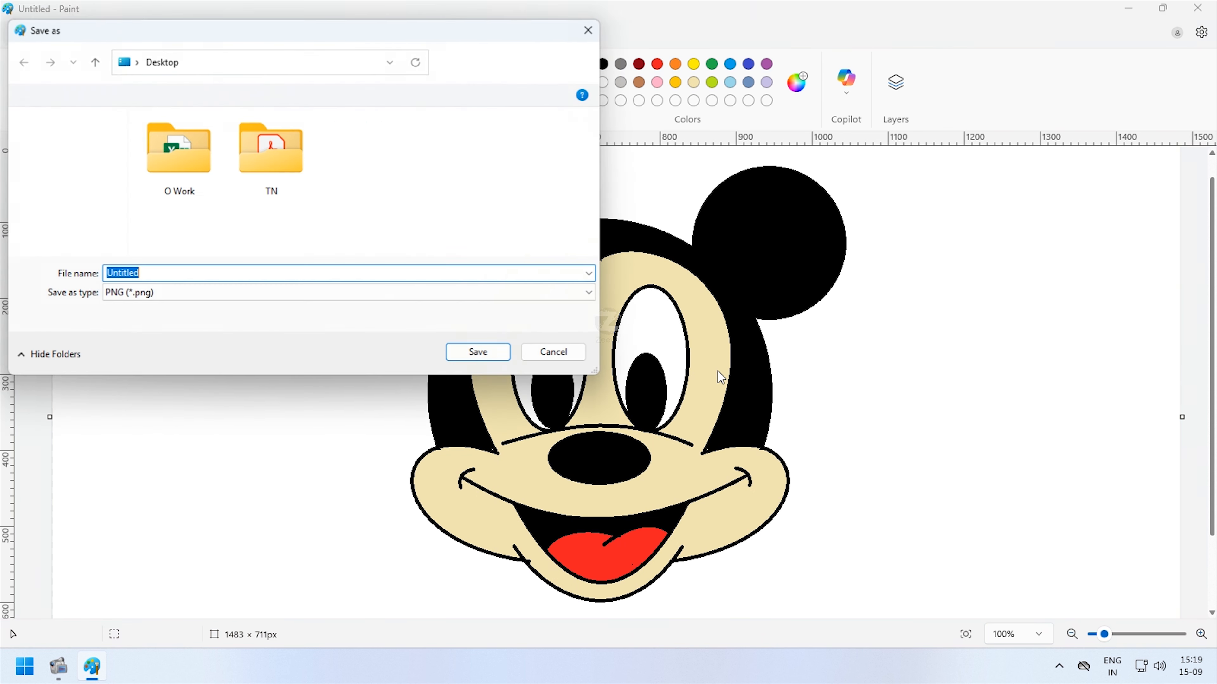
left_click(161, 272)
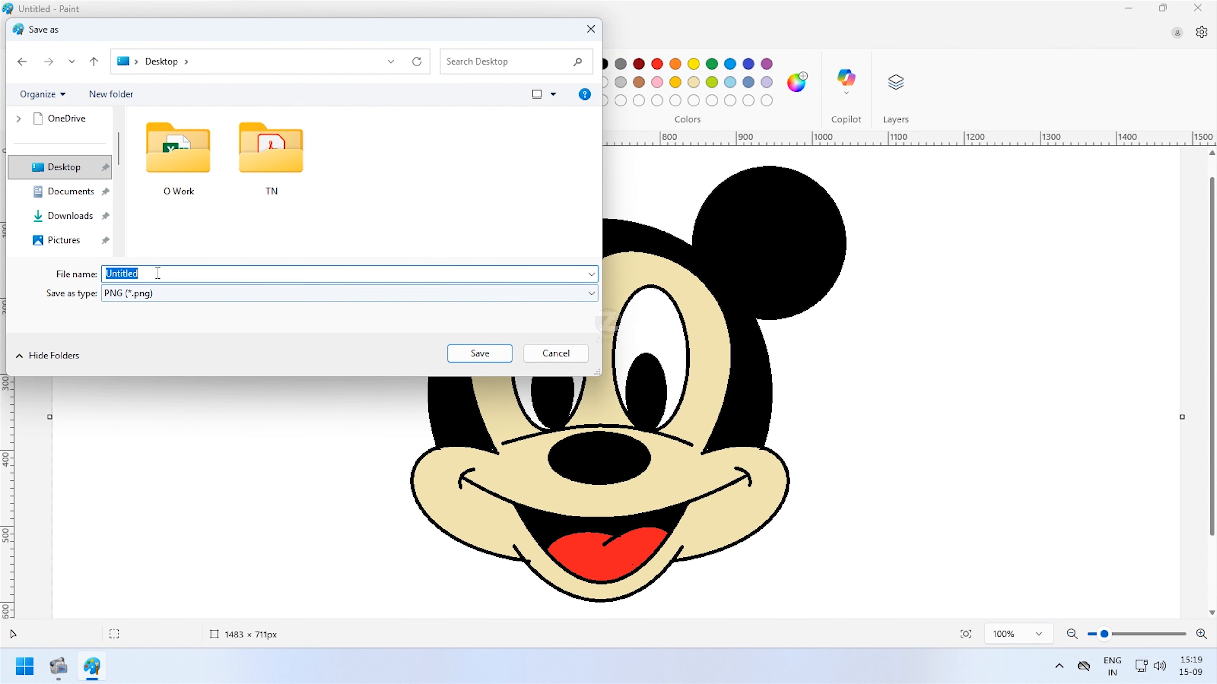
type("Micky Mouse")
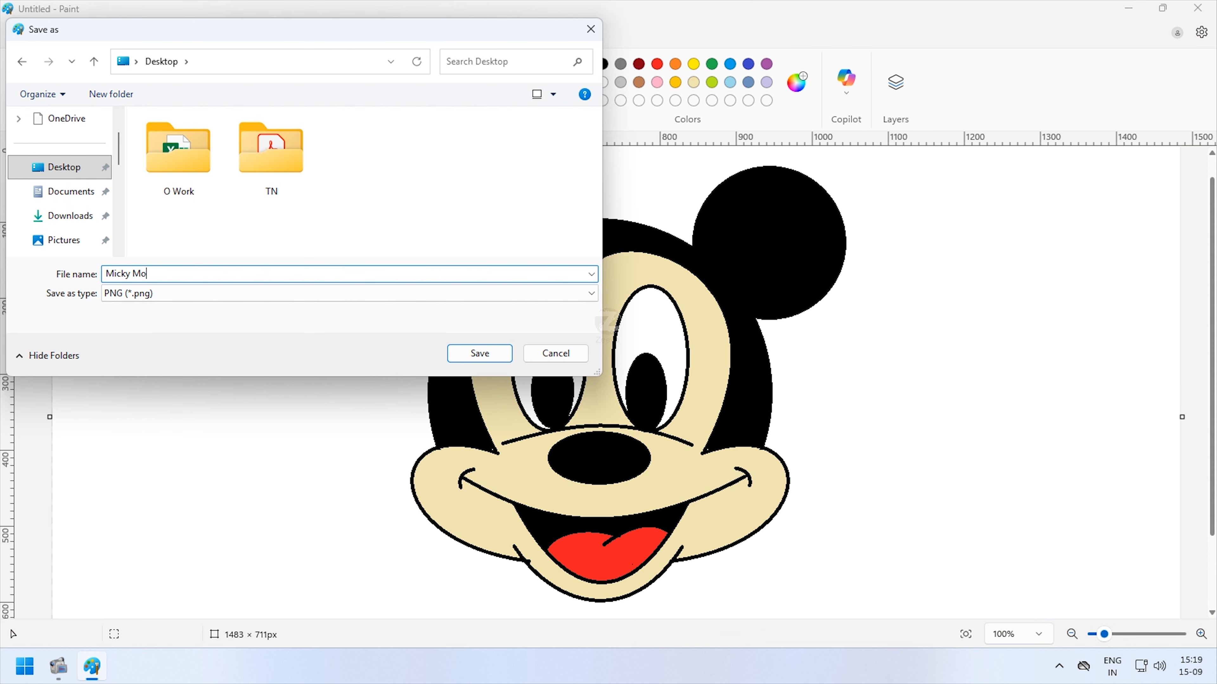
left_click(497, 353)
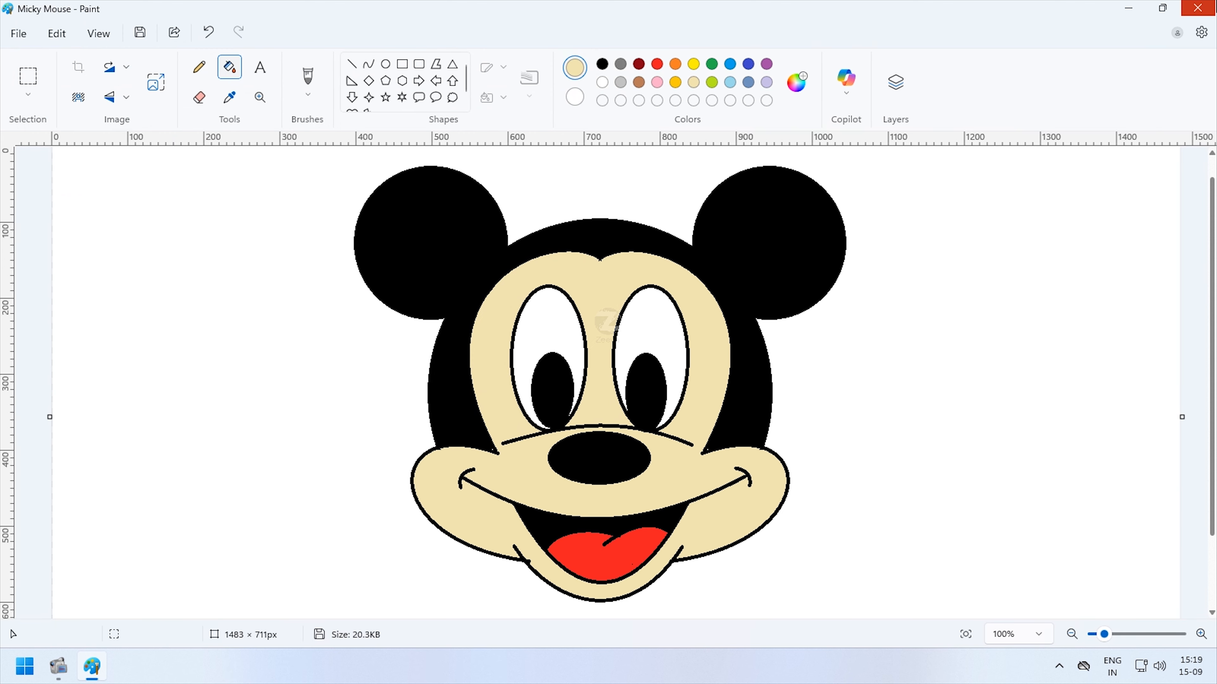
Close Paint and view the saved Micky Mouse picture from the desktop
left_click(1197, 8)
left_click(17, 328)
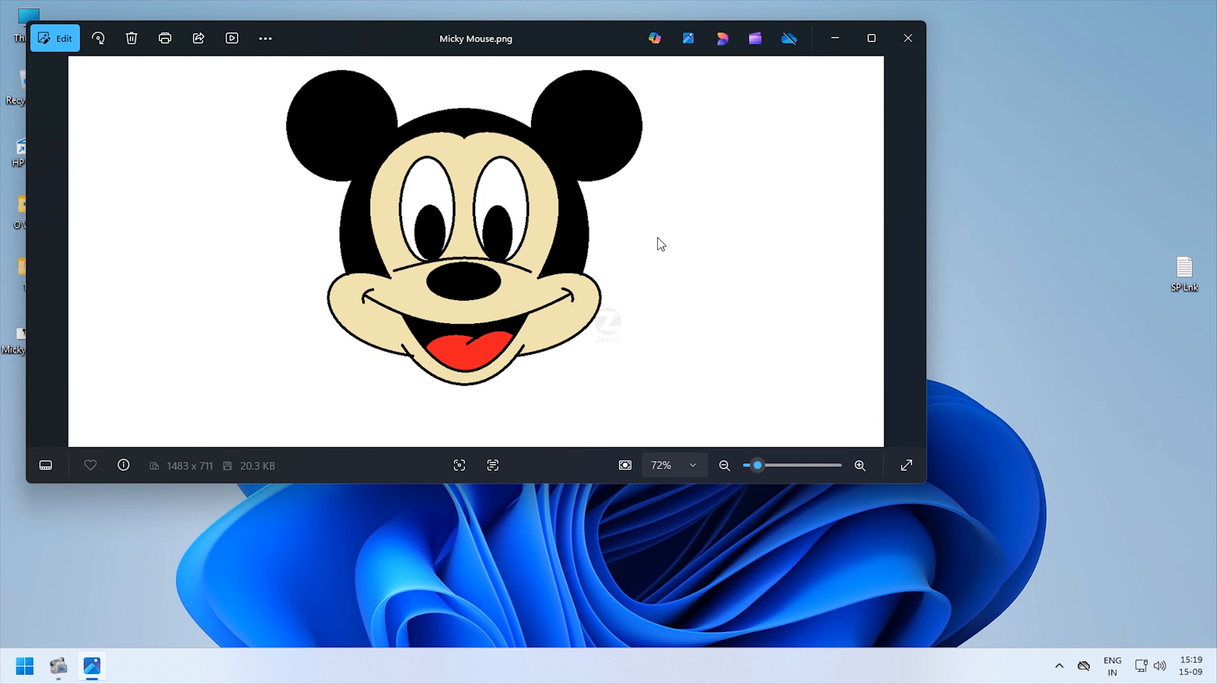
left_click(899, 50)
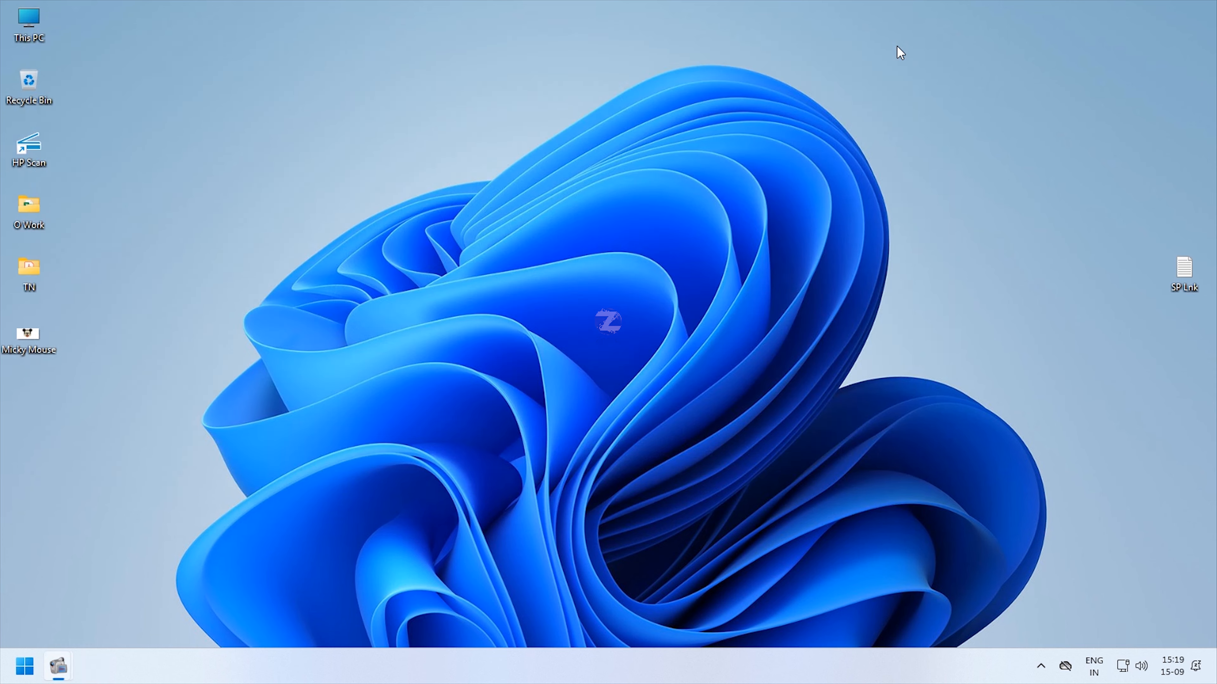